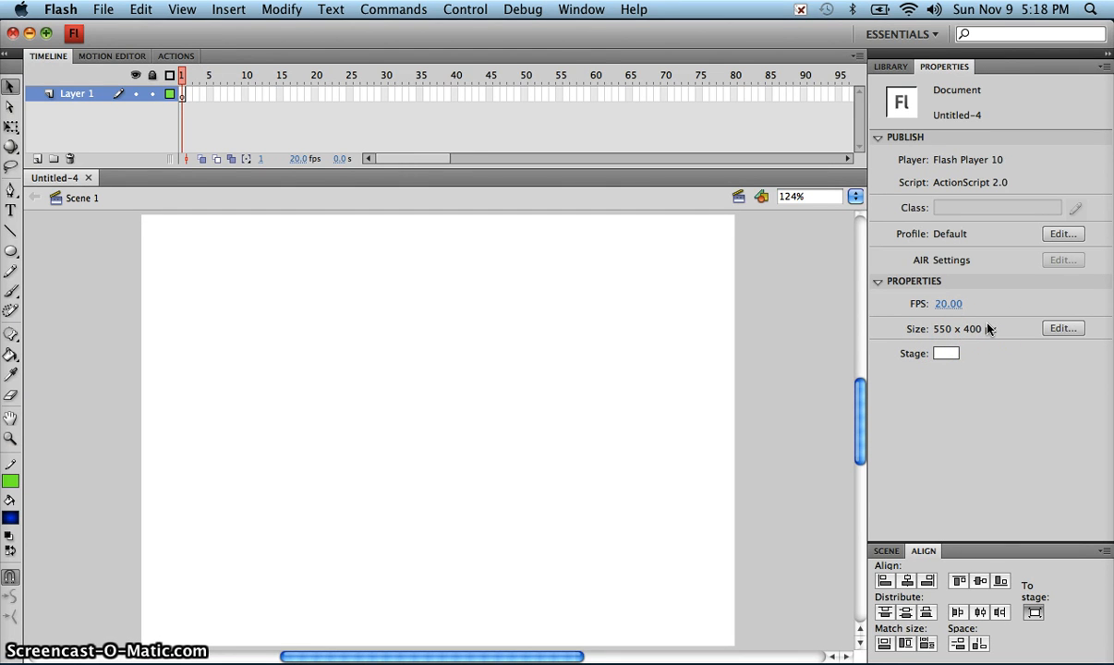
Step: Set the document's stage height to 309 px, keeping the width at 550 px
left_click(1059, 330)
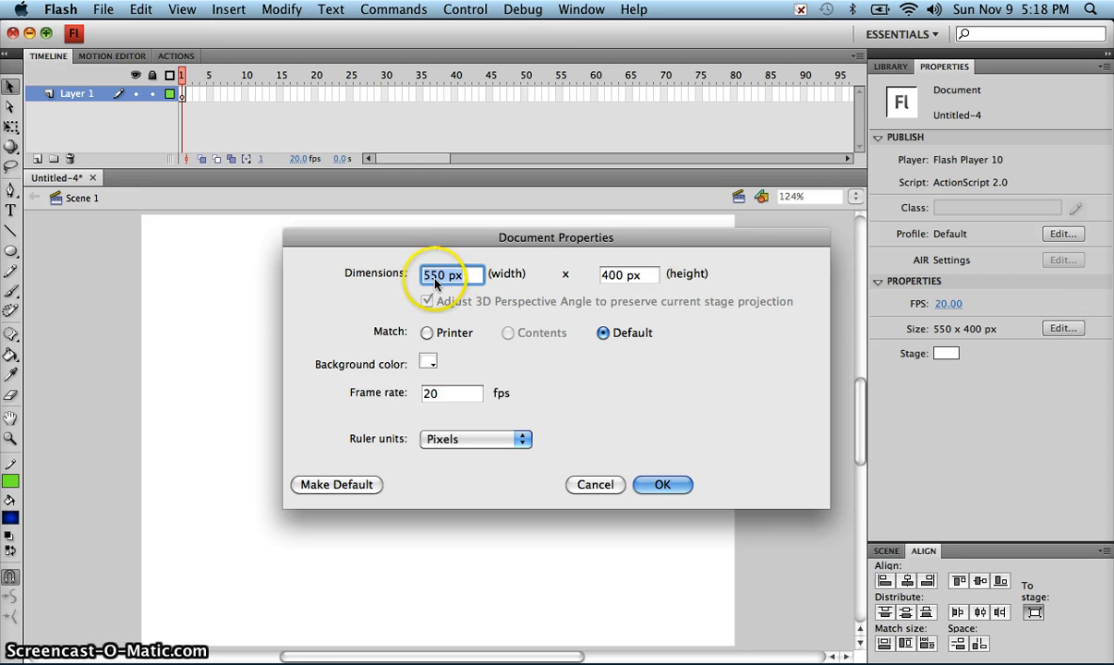
double_click(612, 274)
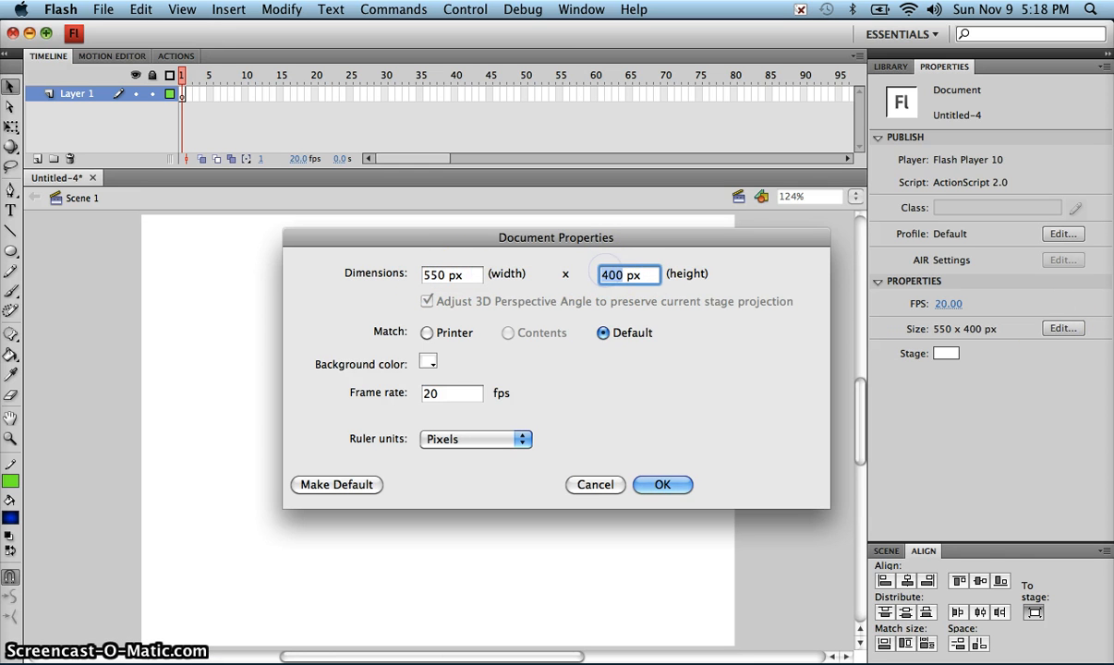
type("30")
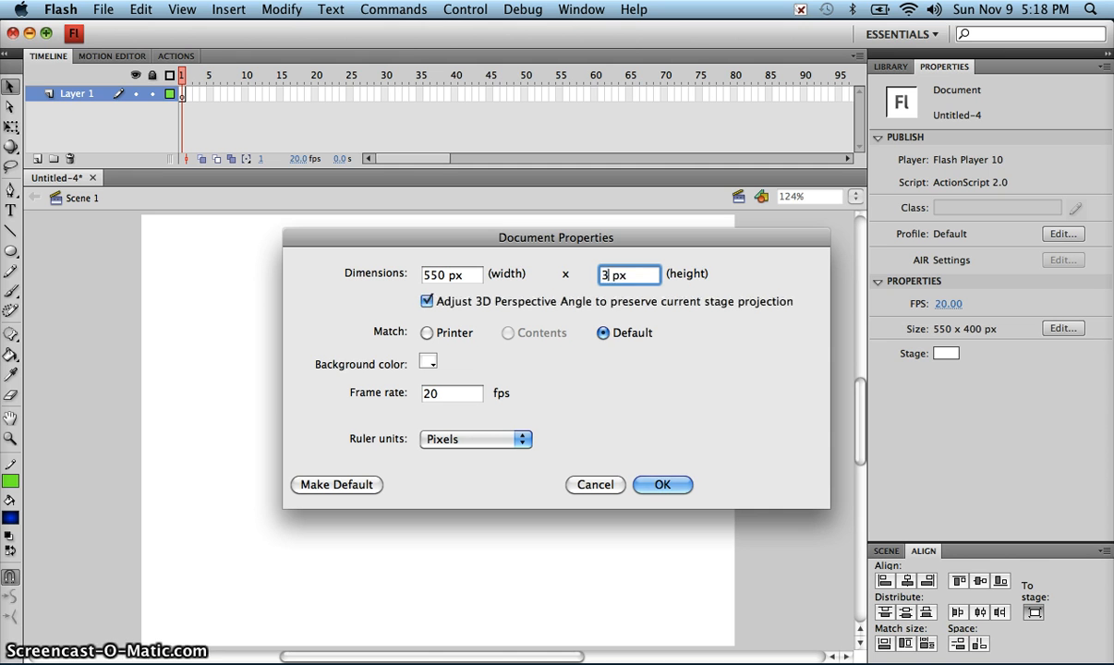
type("9")
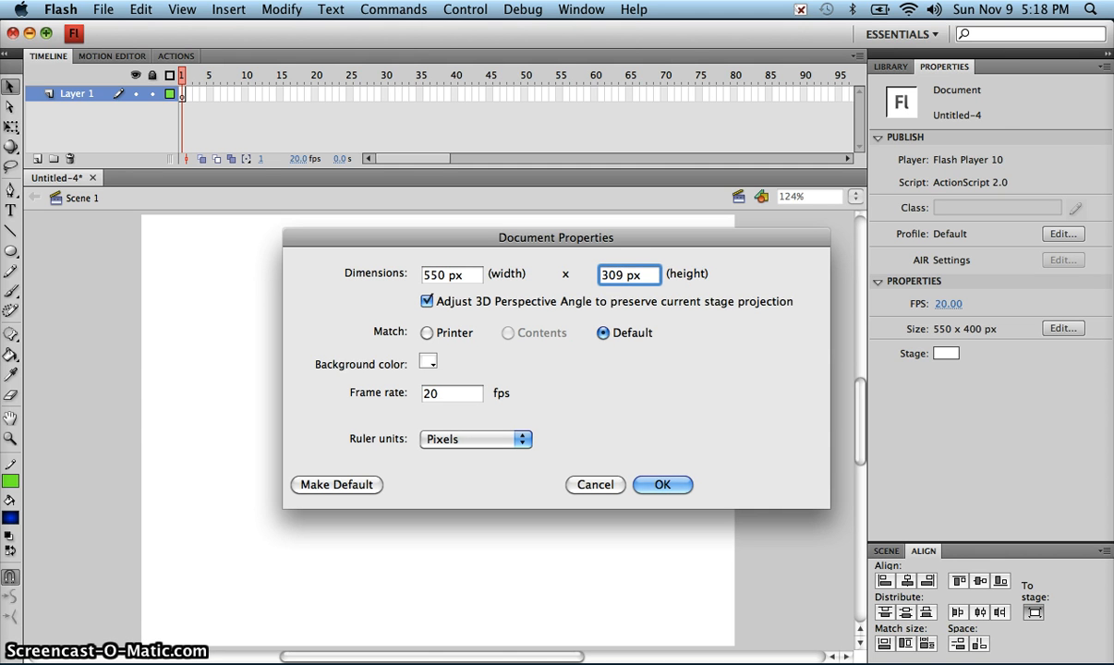
left_click(663, 484)
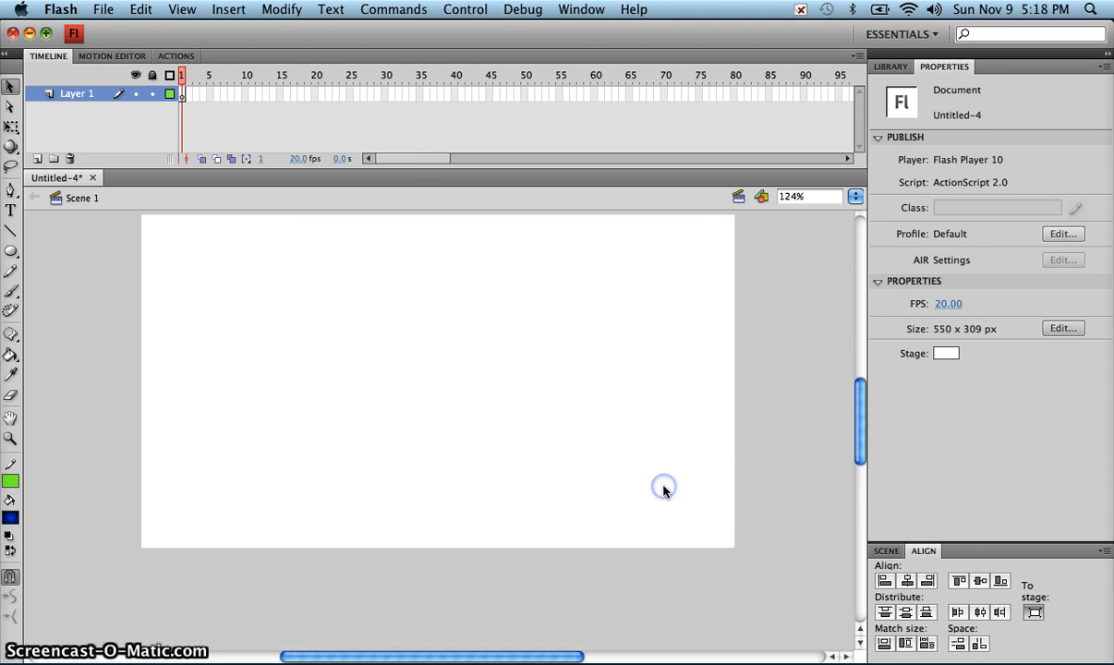
Step: Import the images sfms_bw.jpg and sfms_color.JPG from the Desktop into the document's library
left_click(856, 197)
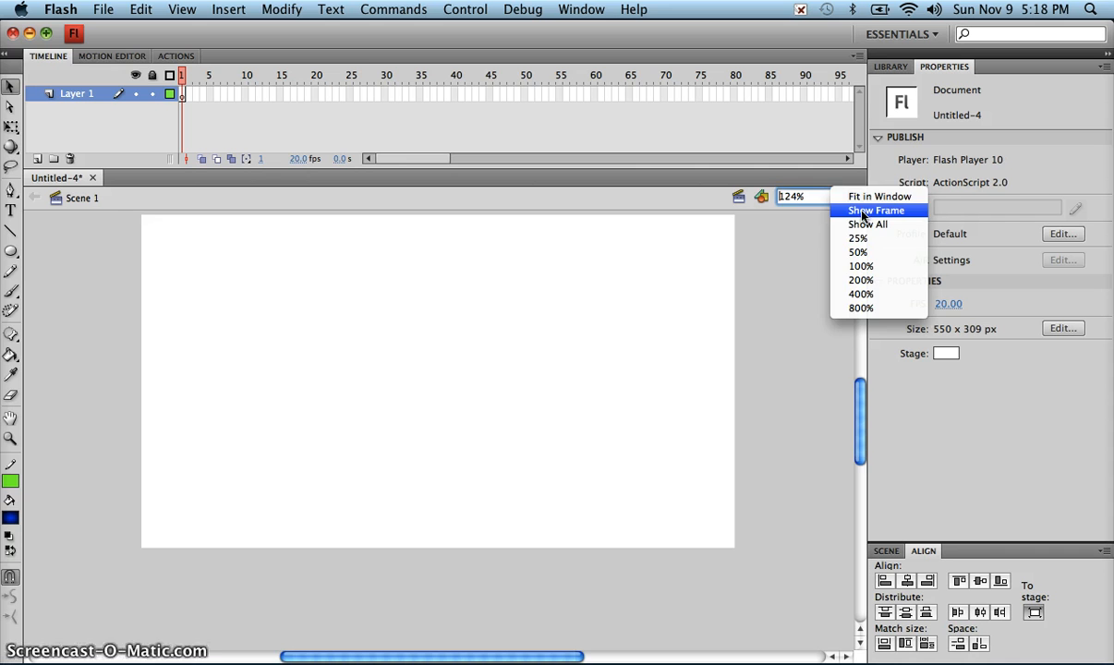
left_click(864, 210)
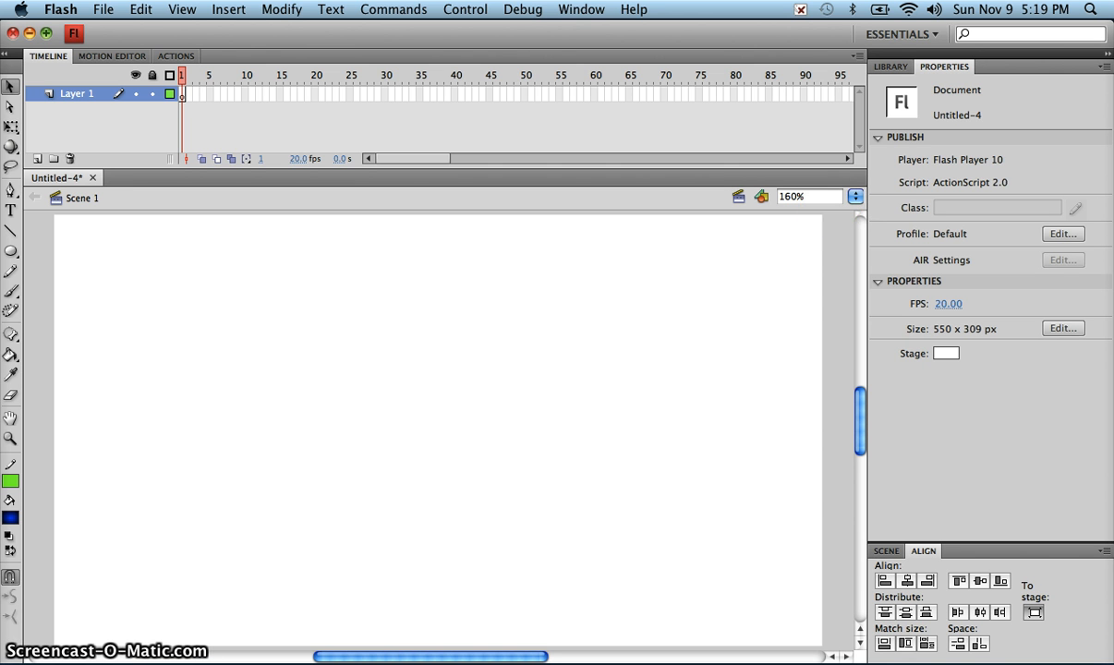
left_click(99, 11)
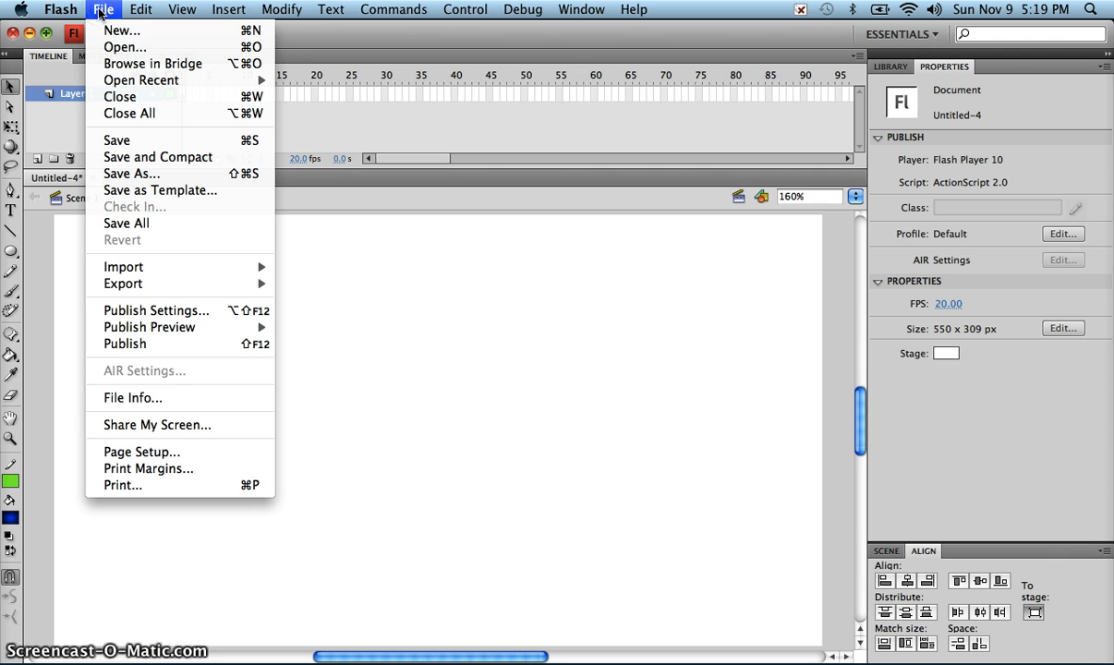
mouse_move(277, 266)
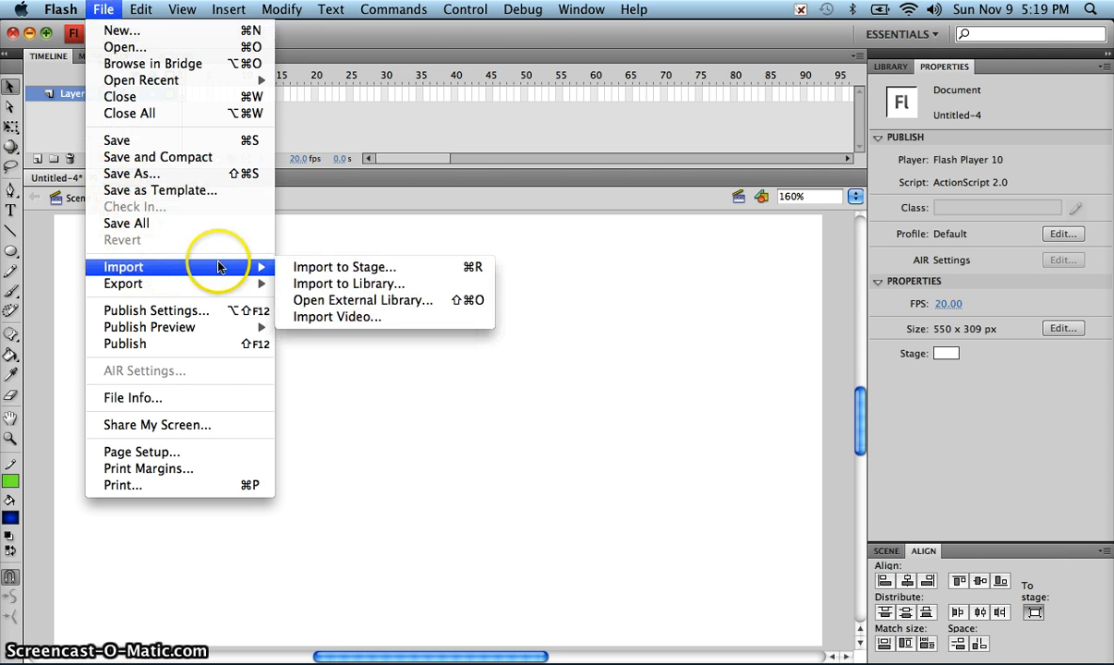
left_click(309, 286)
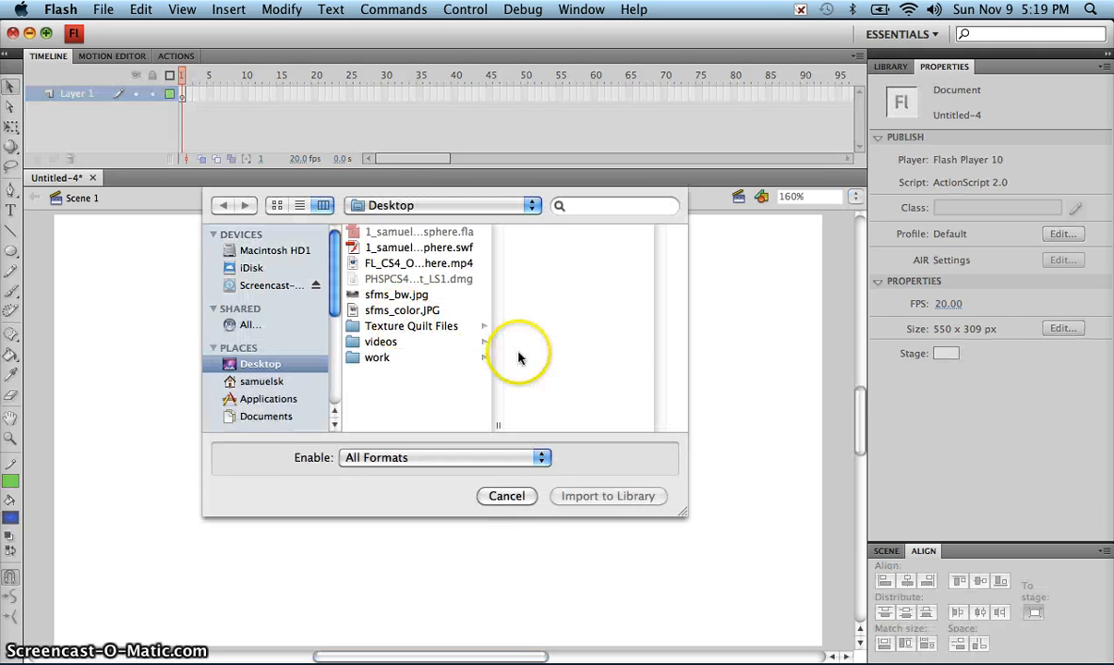
left_click(400, 295)
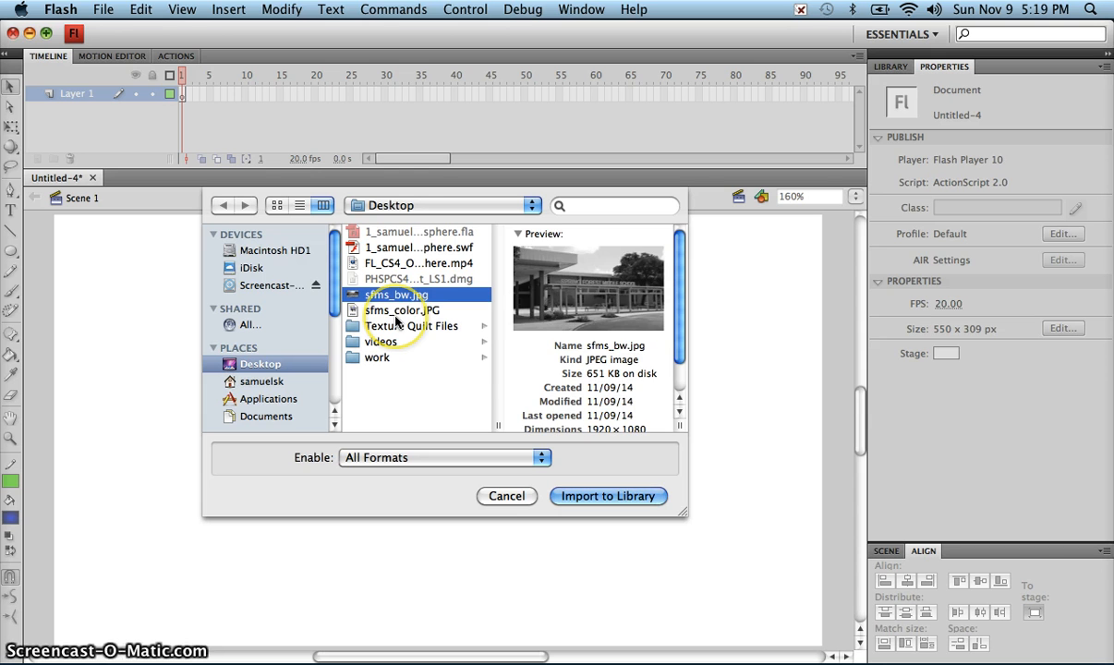
left_click(395, 315, "shift")
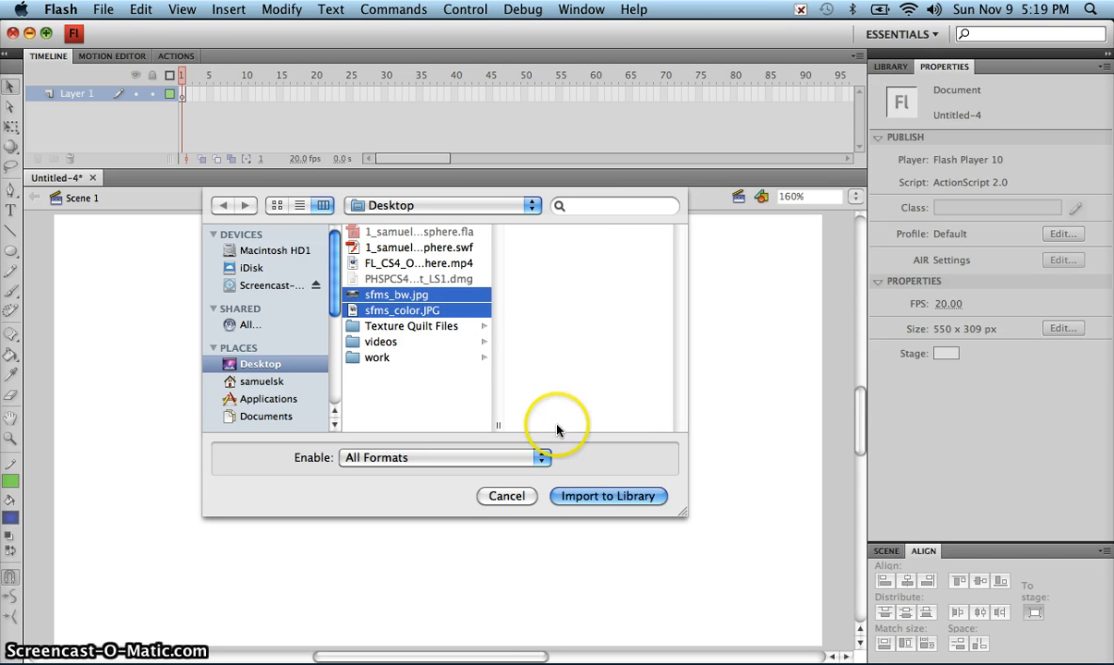
left_click(610, 498)
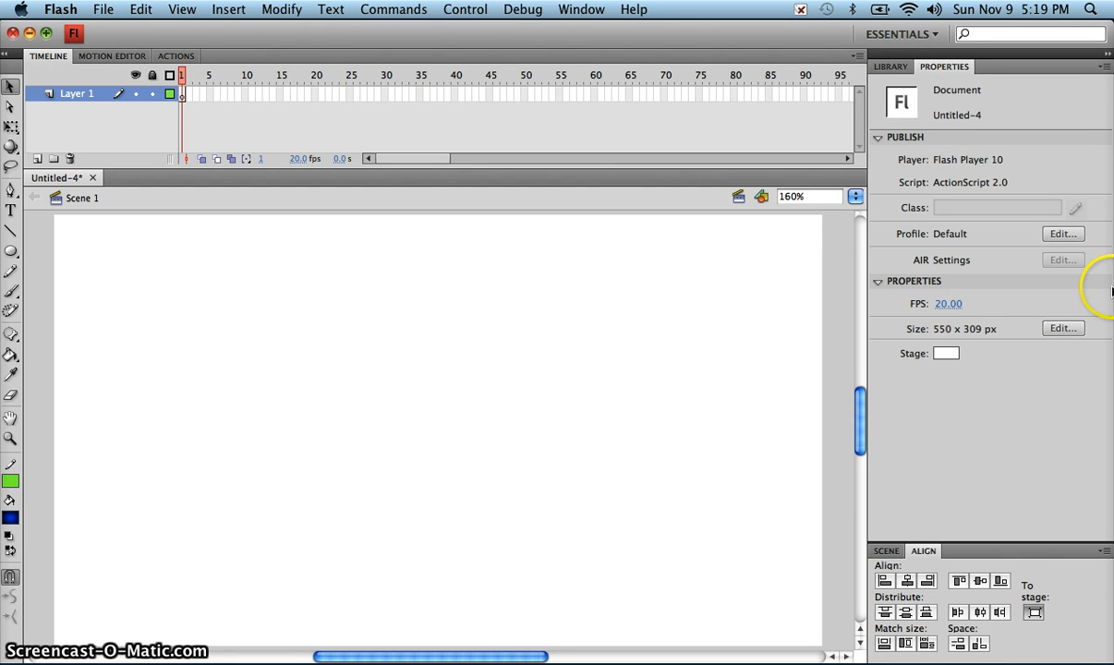
Step: Place the sfms_bw.jpg image from the library on the stage in Layer 1
left_click(892, 69)
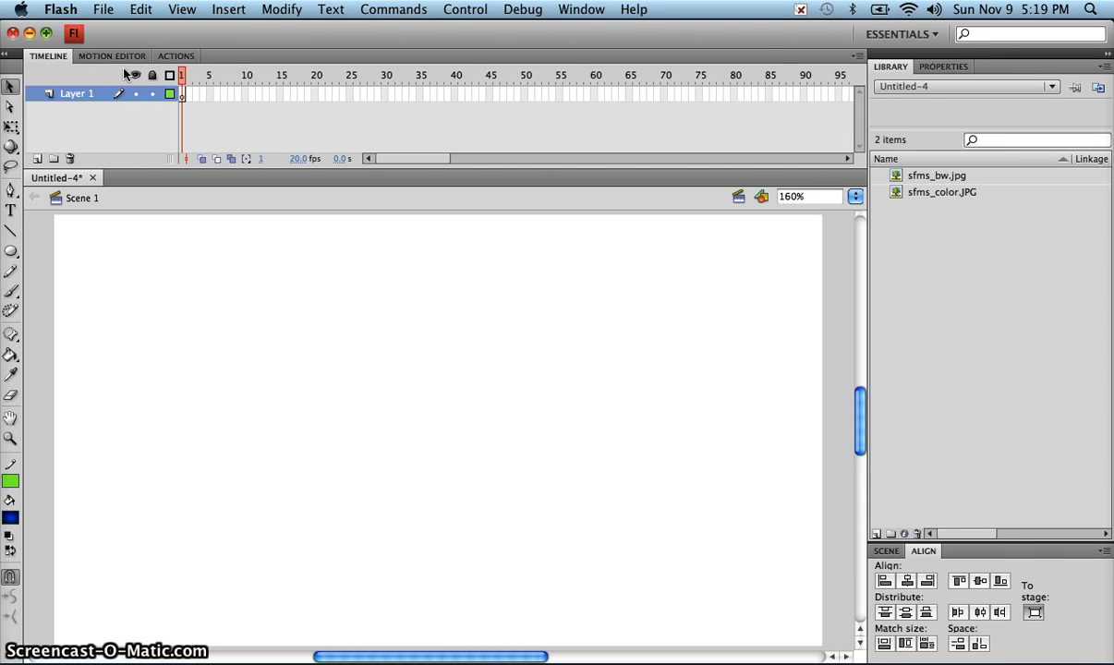
left_click(907, 176)
left_click_drag(906, 177, 322, 435)
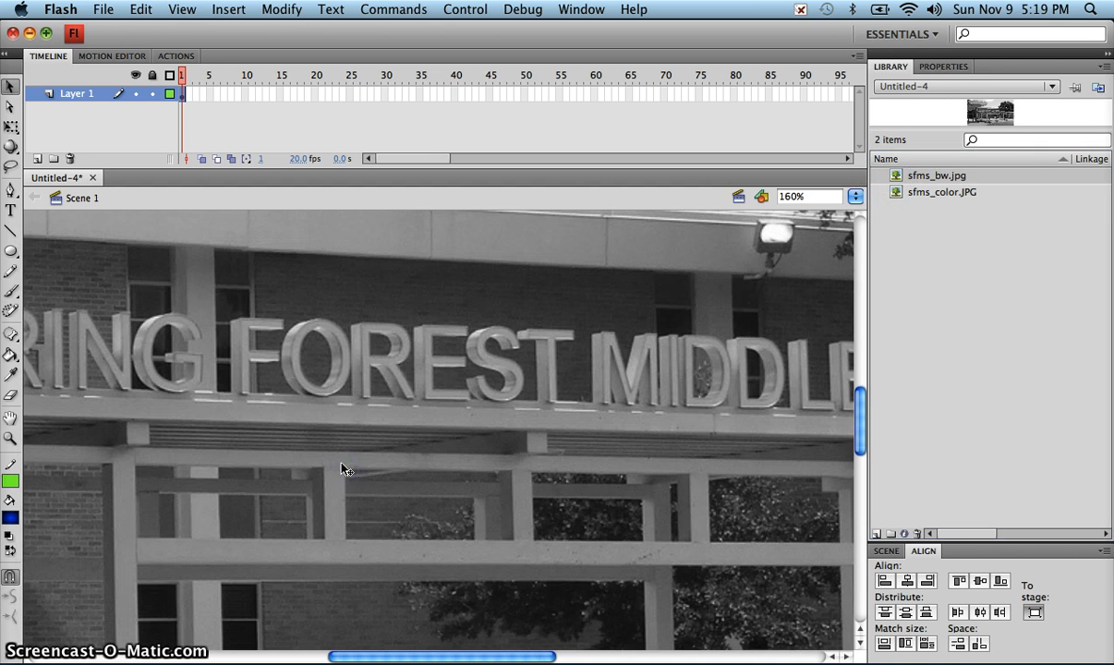
Step: Rename Layer 1, which holds the black-and-white photo, as bw
double_click(74, 96)
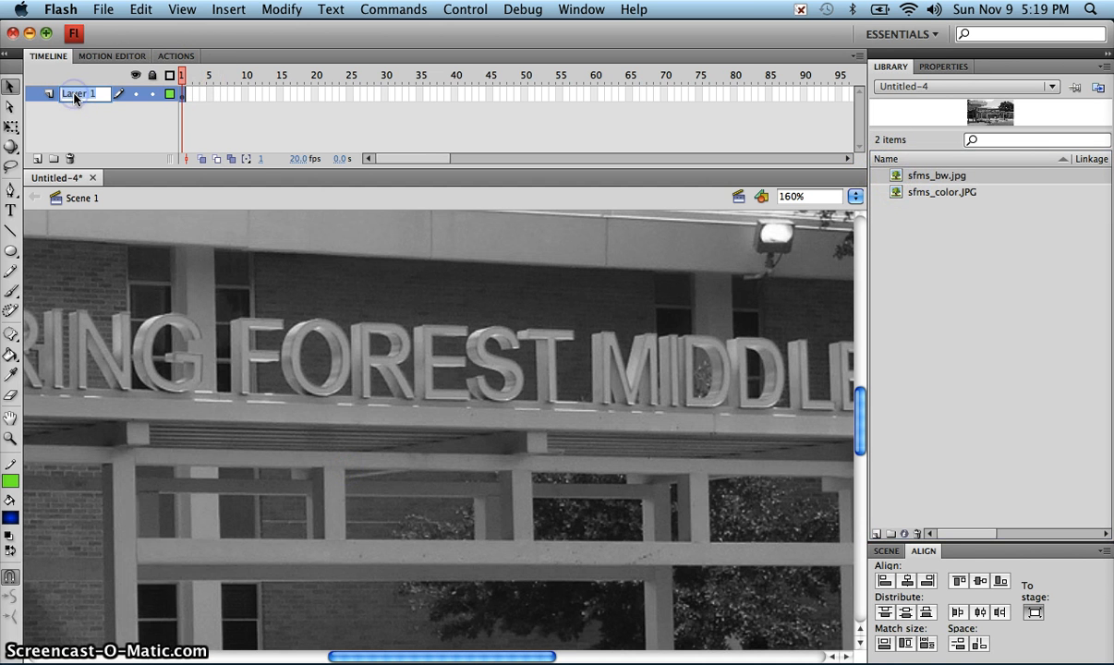
type("bw")
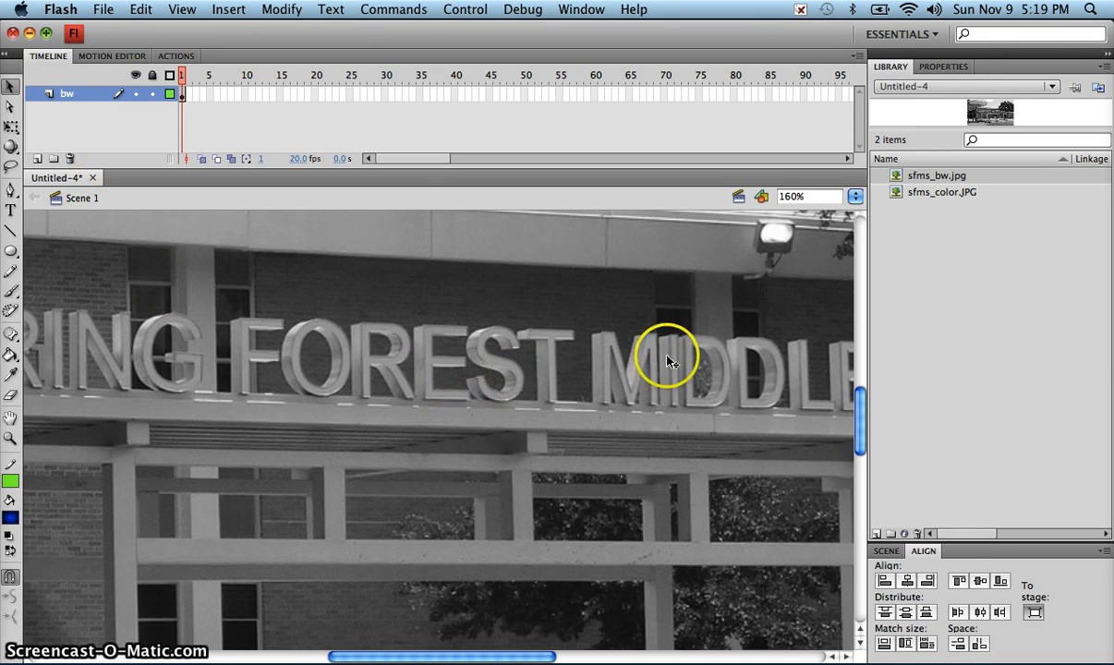
left_click(480, 441)
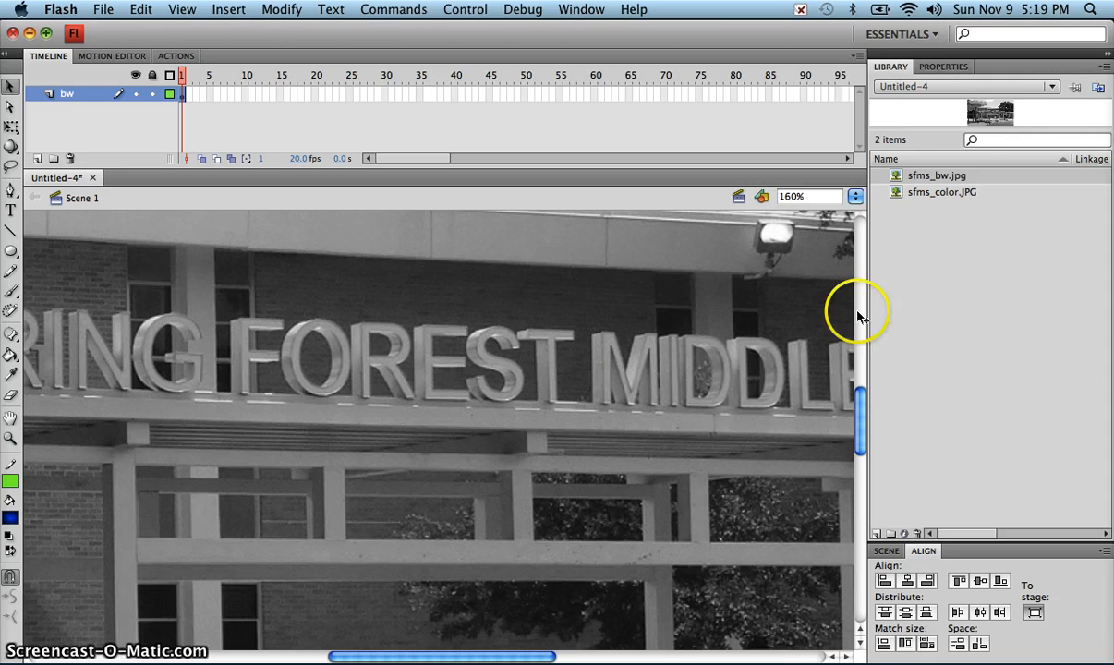
Step: Set the black-and-white photo's width to 550 with its width and height locked together
left_click(942, 66)
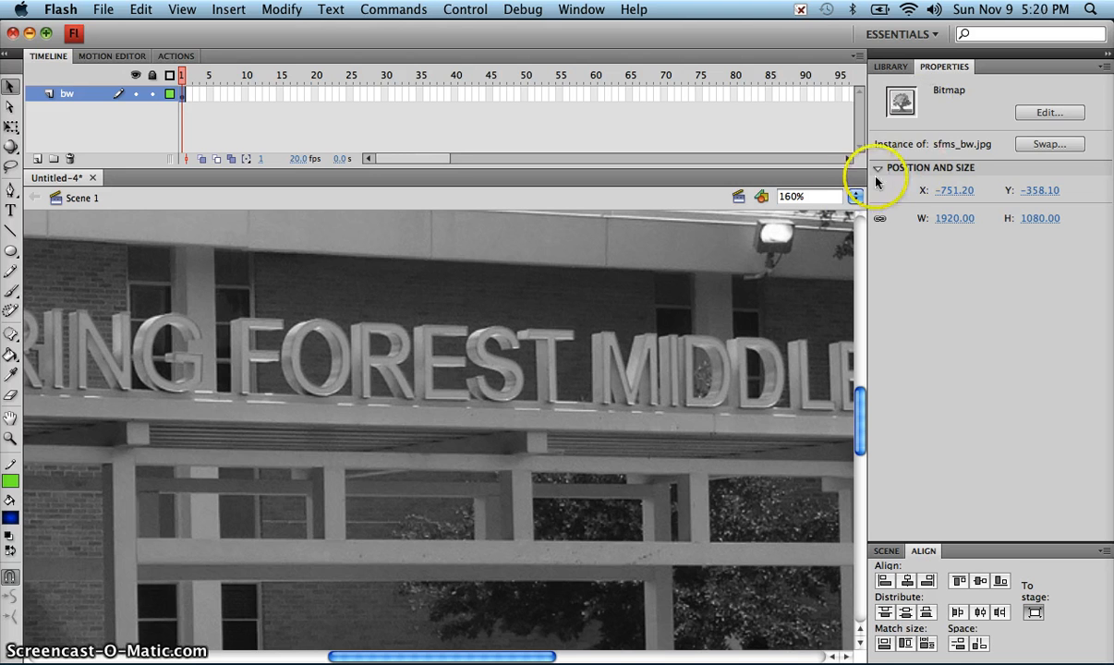
left_click(881, 220)
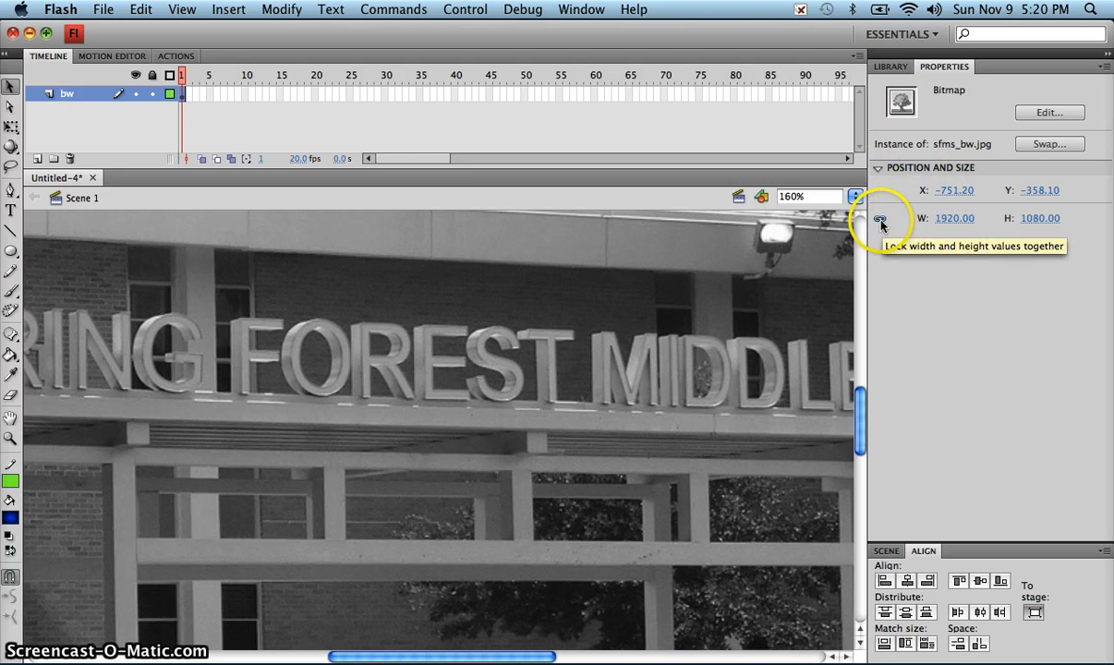
left_click(944, 220)
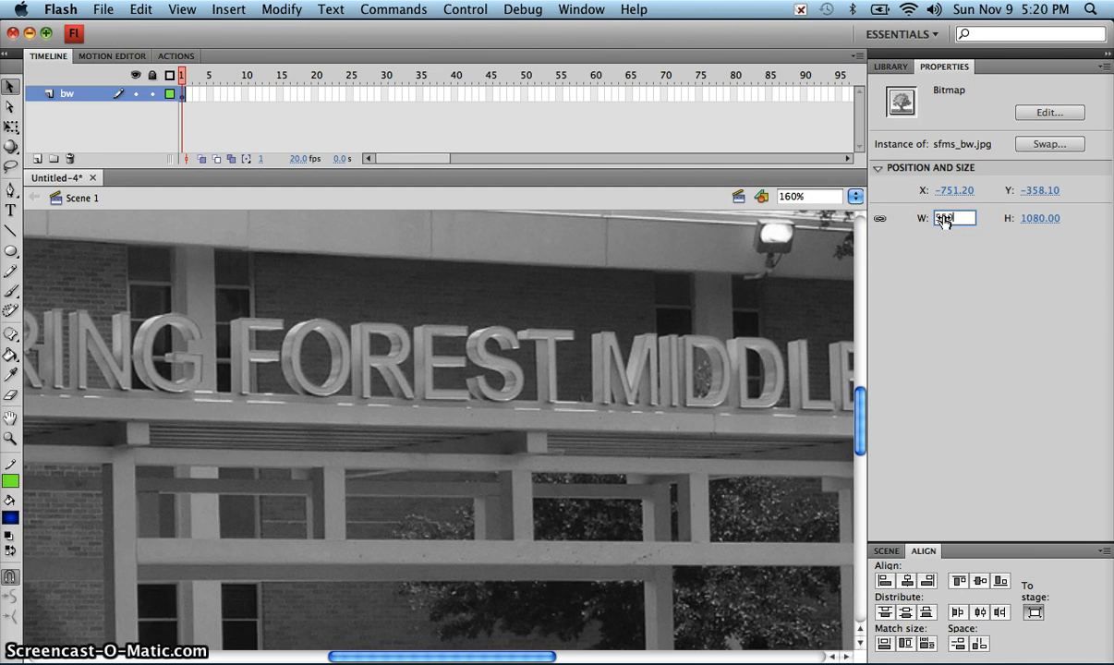
type("550")
key("Return")
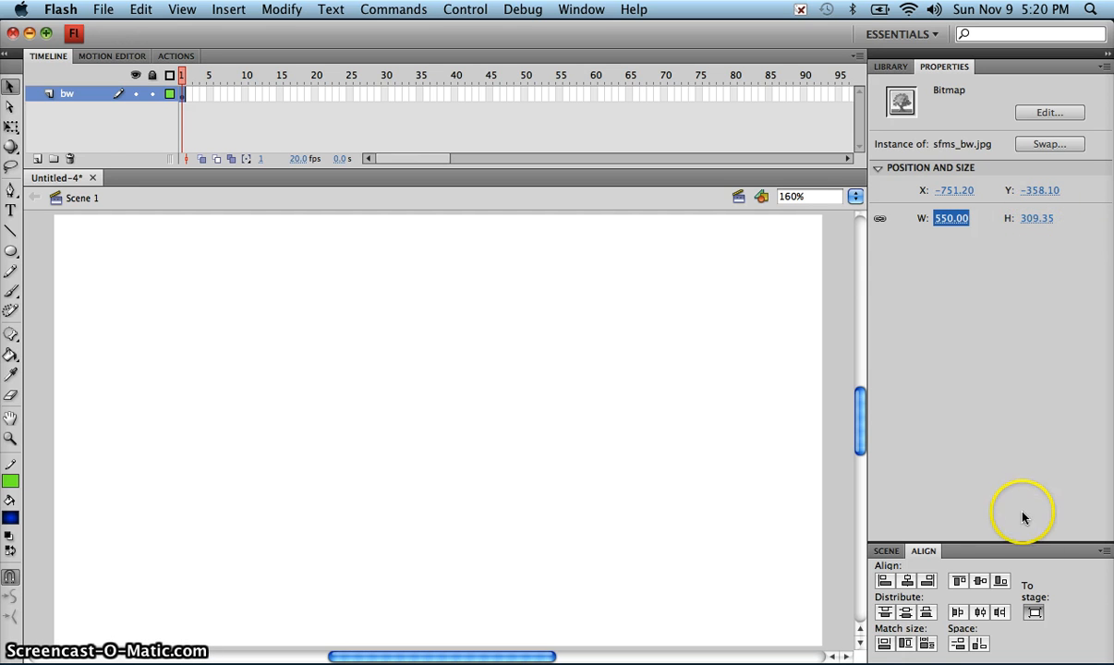
Step: Center the black-and-white photo horizontally and vertically relative to the stage
left_click(907, 580)
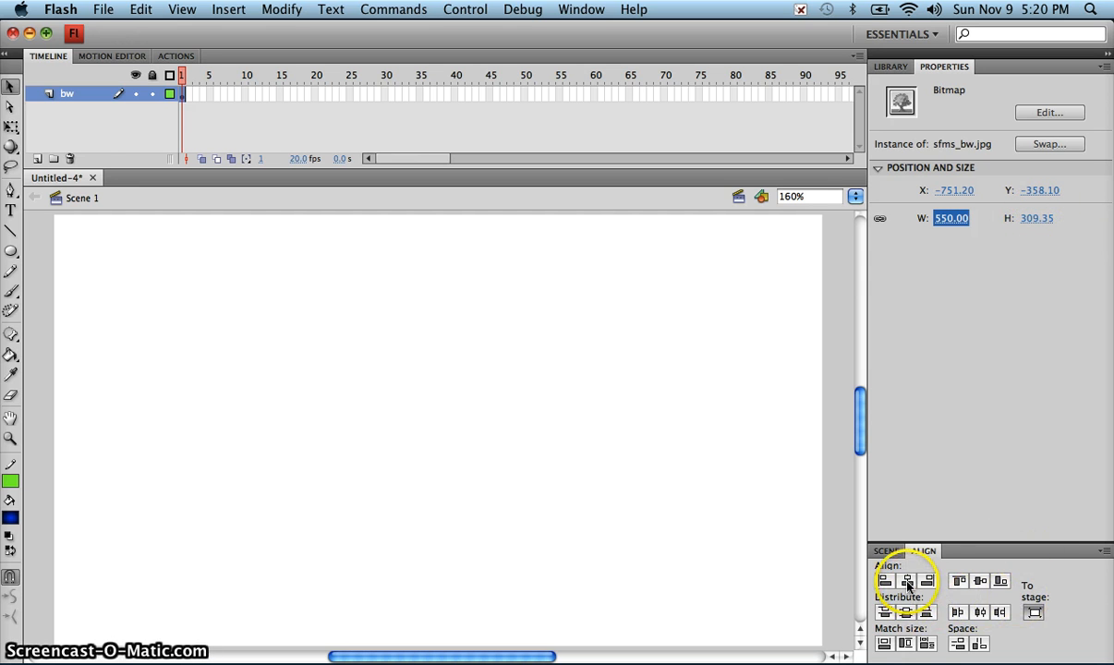
left_click(958, 581)
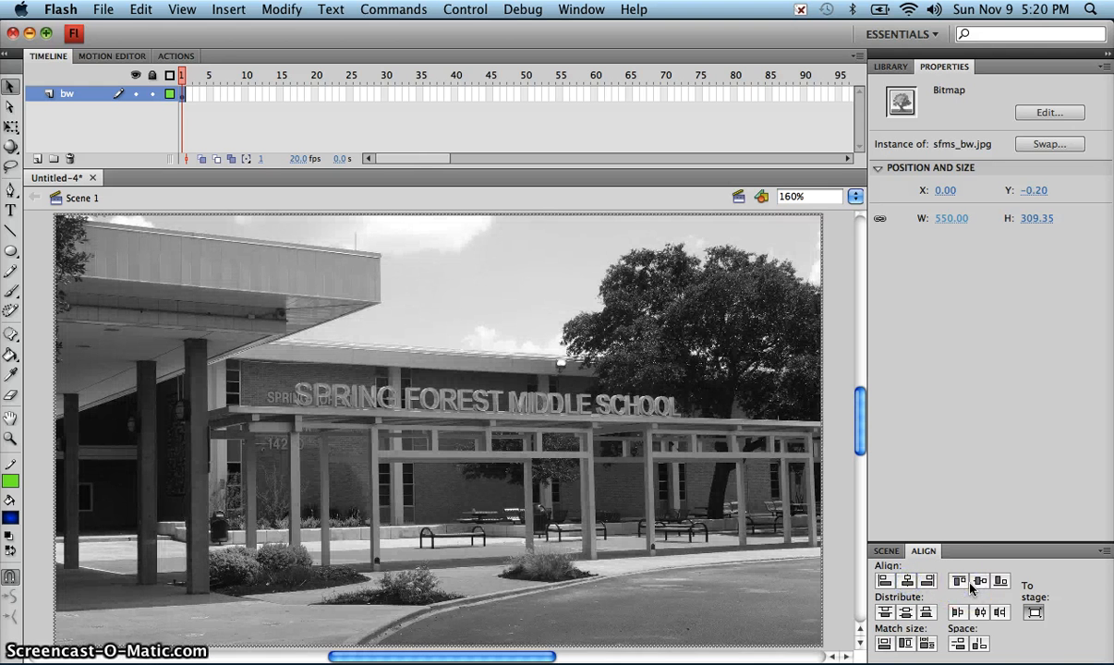
left_click(1034, 612)
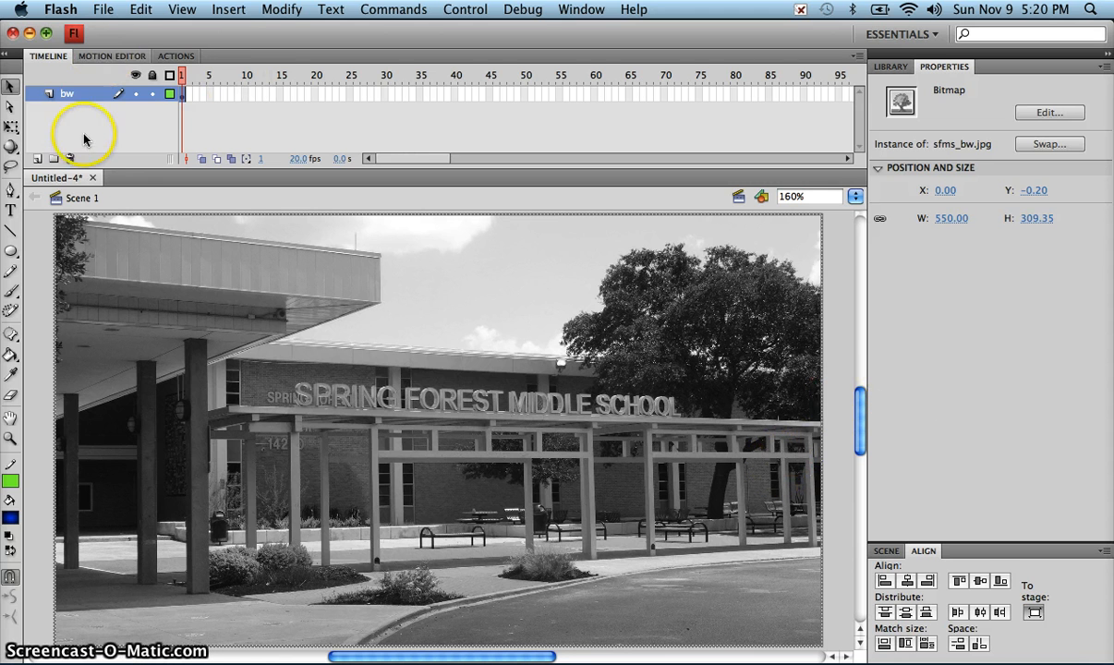
Step: Add a new layer above the bw layer and name it color
left_click(38, 159)
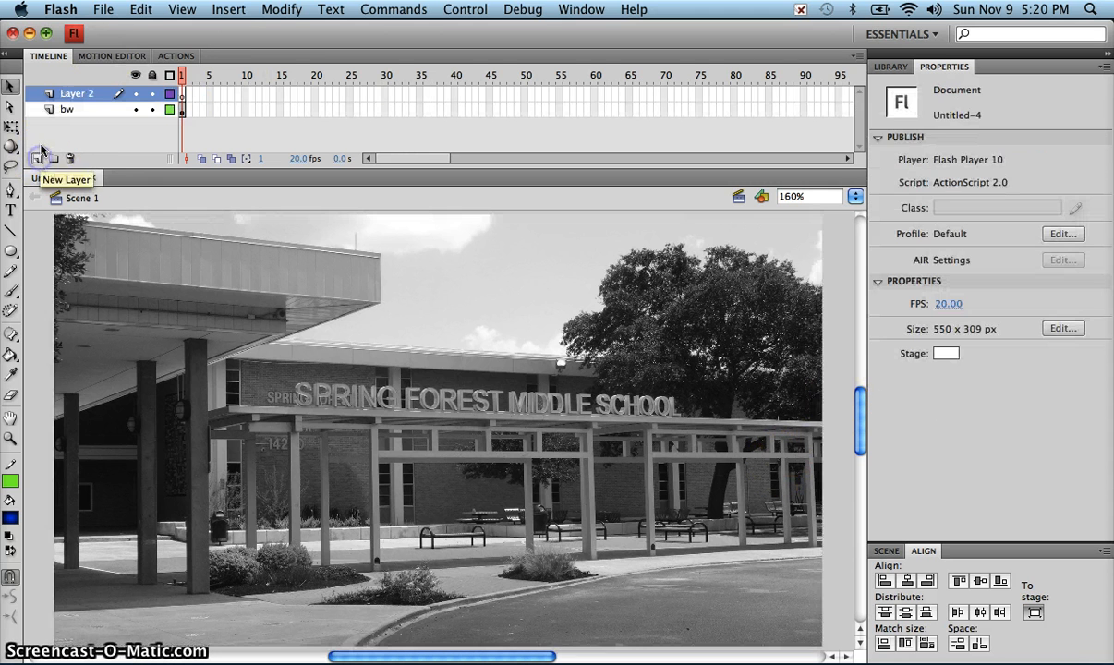
double_click(76, 95)
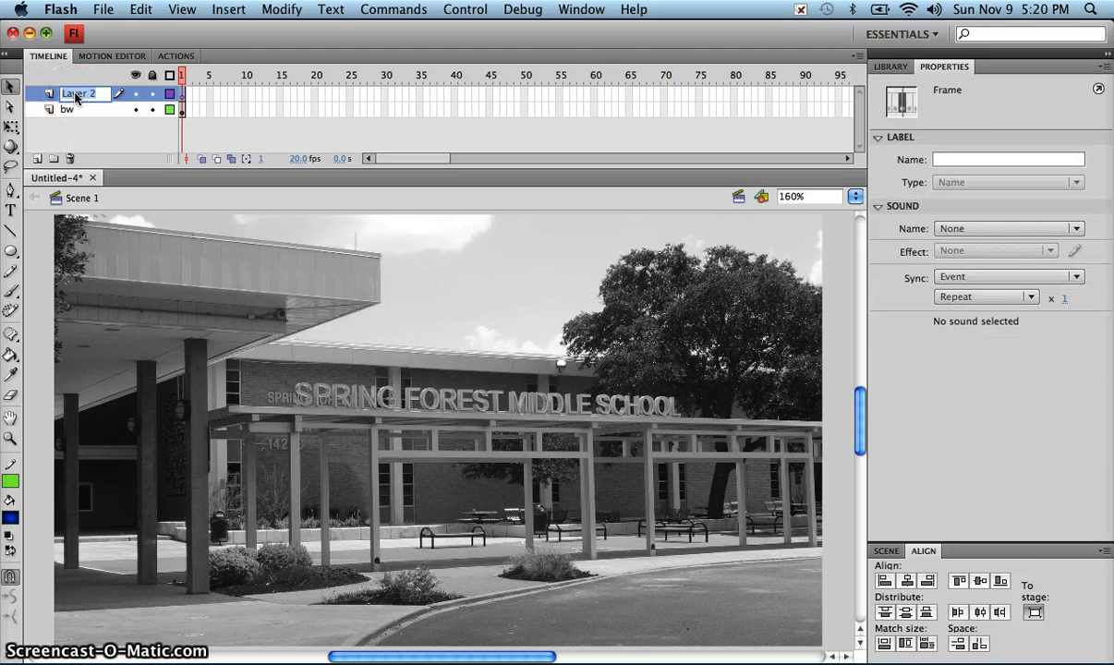
type("color")
key("Return")
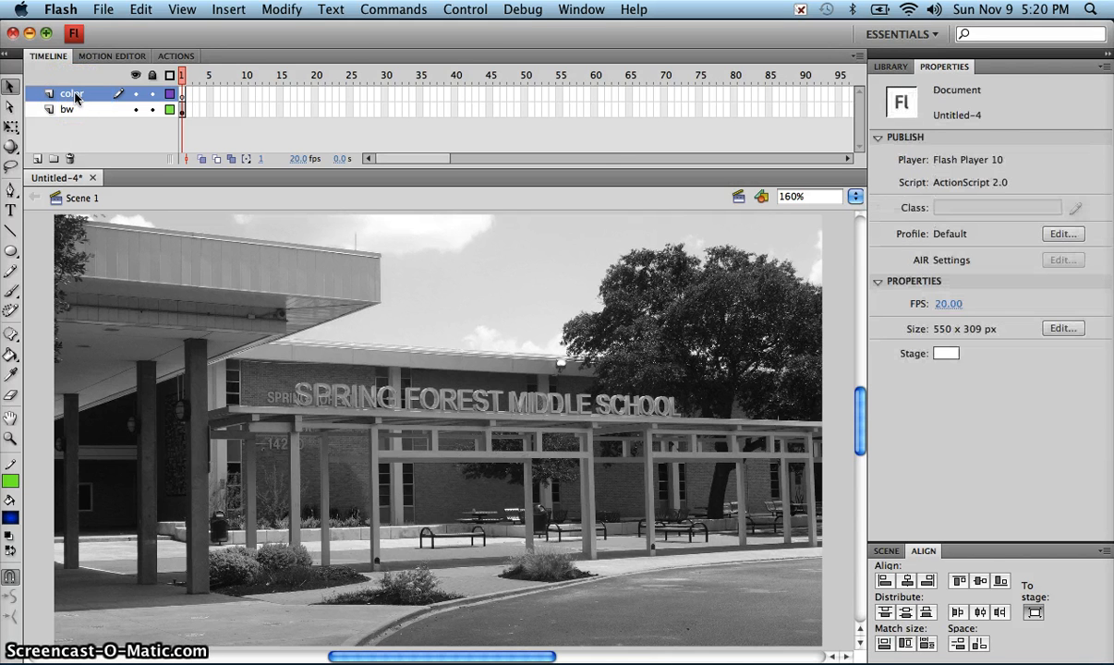
Step: Place the sfms_color.JPG image from the library on the stage in the color layer
left_click(704, 291)
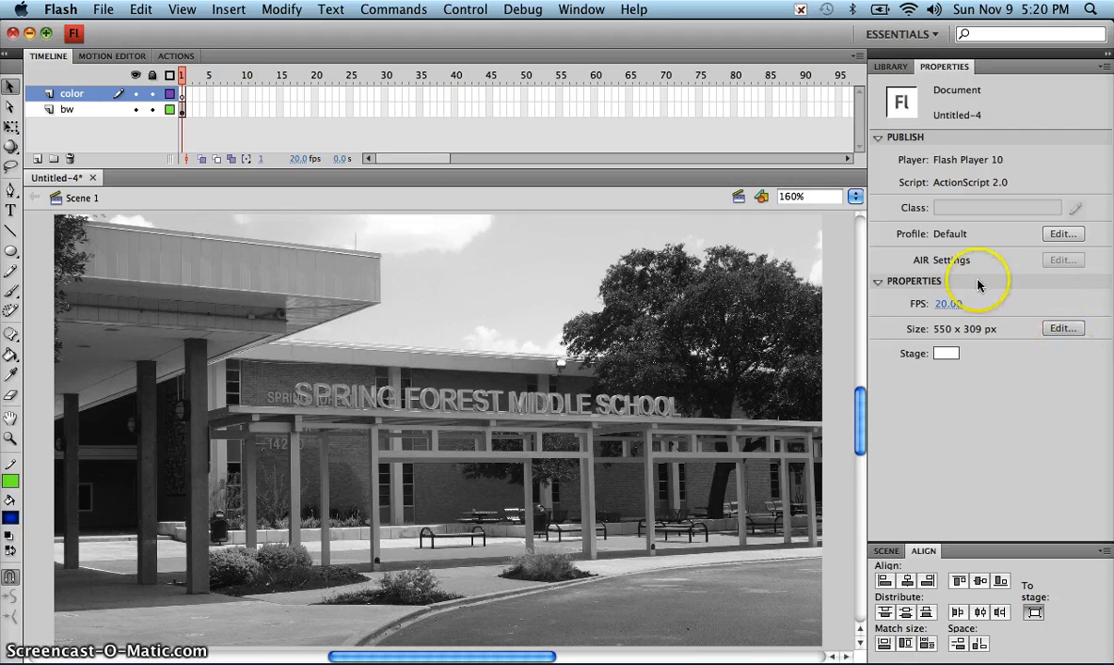
left_click(890, 67)
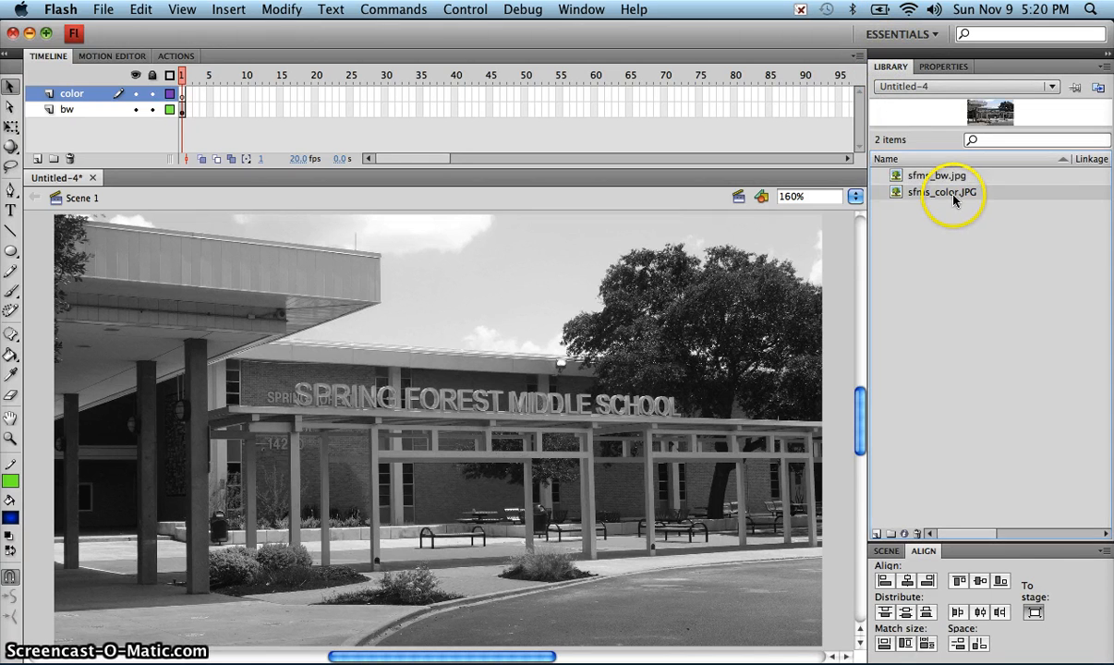
left_click_drag(952, 192, 577, 378)
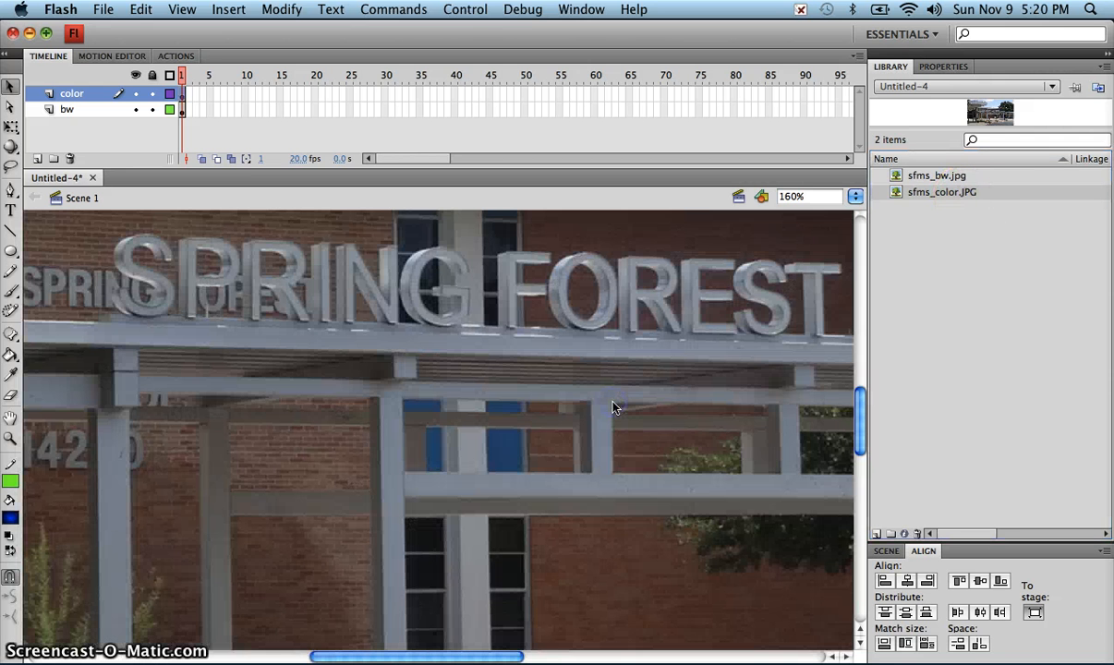
right_click(924, 63)
left_click(951, 222)
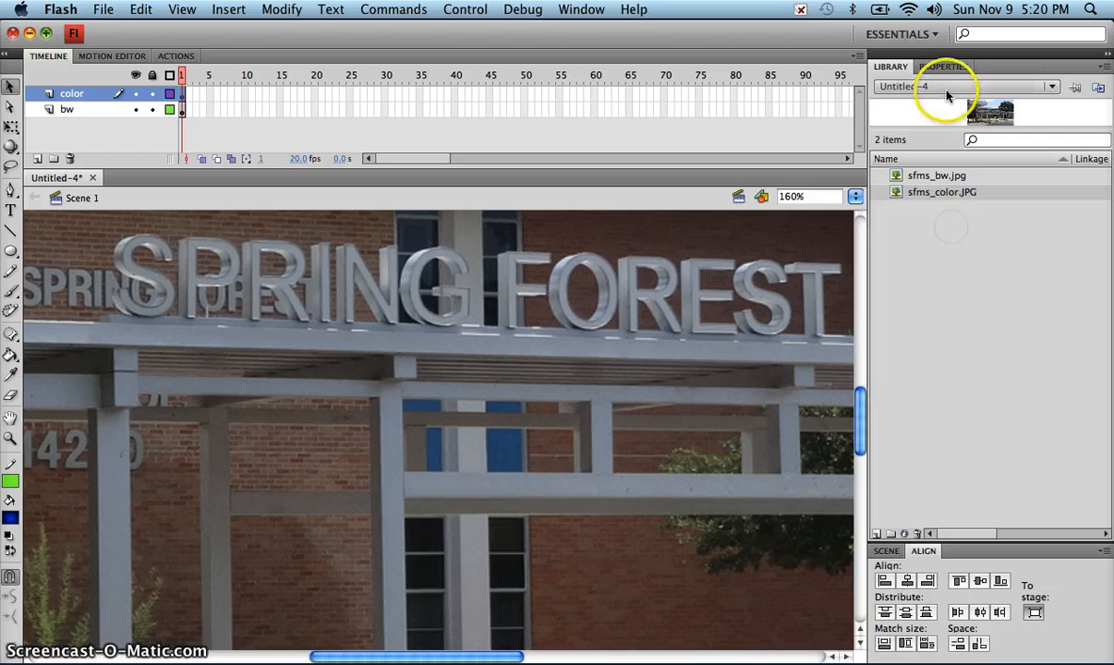
Step: Set the color photo's width to 550 with proportions locked and center it horizontally and vertically on the stage
left_click(943, 67)
left_click(957, 219)
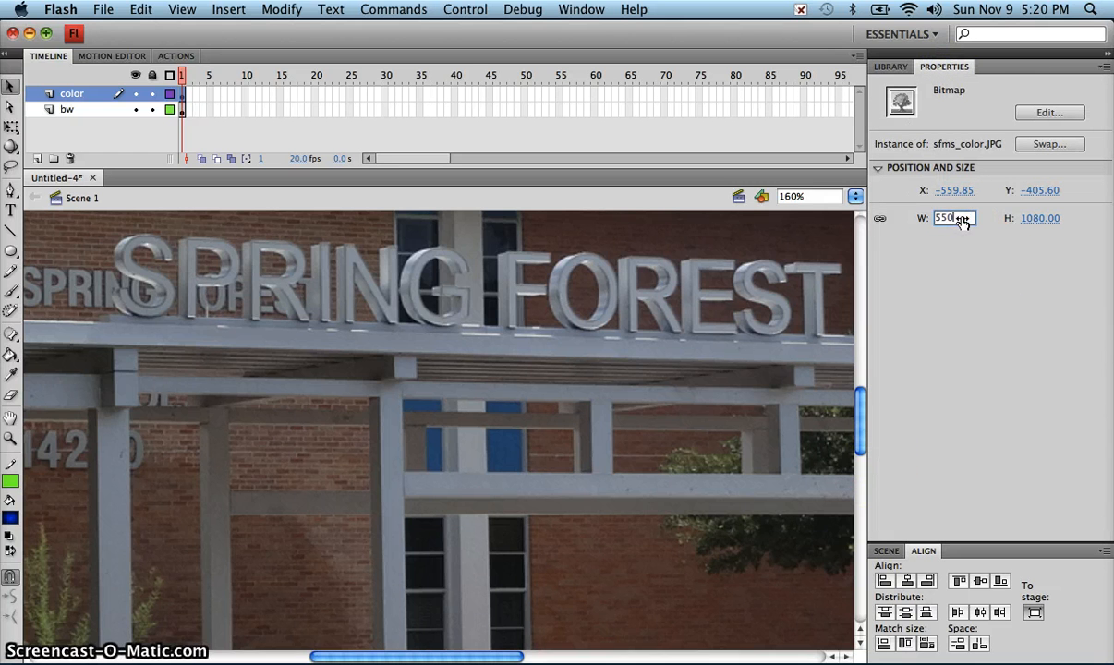
key("Return")
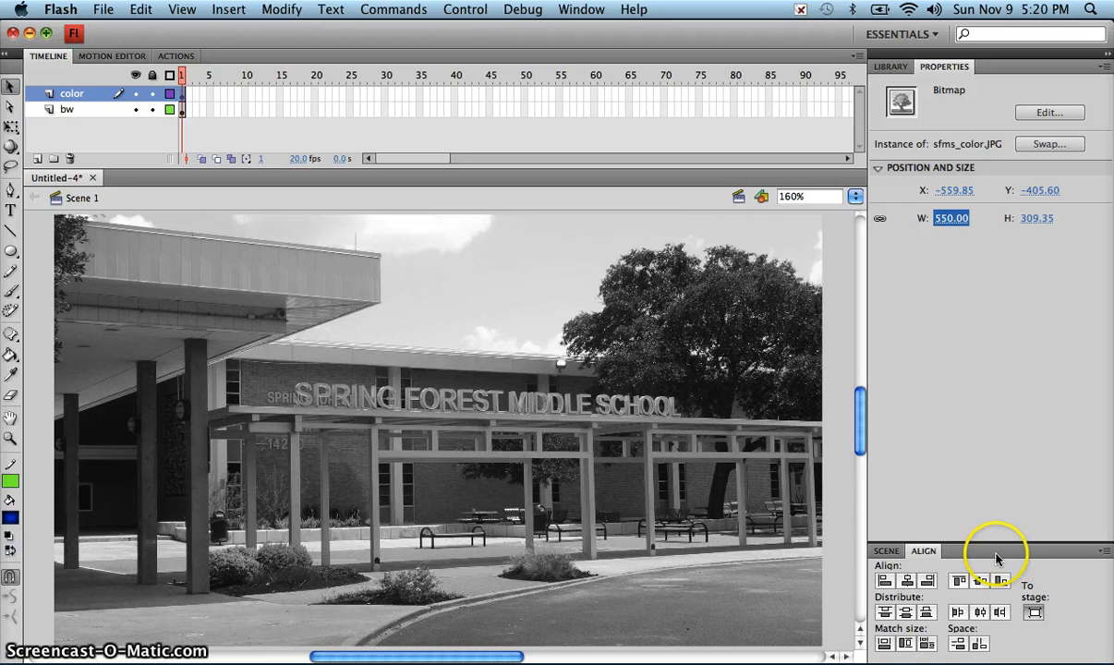
left_click(981, 581)
left_click(907, 580)
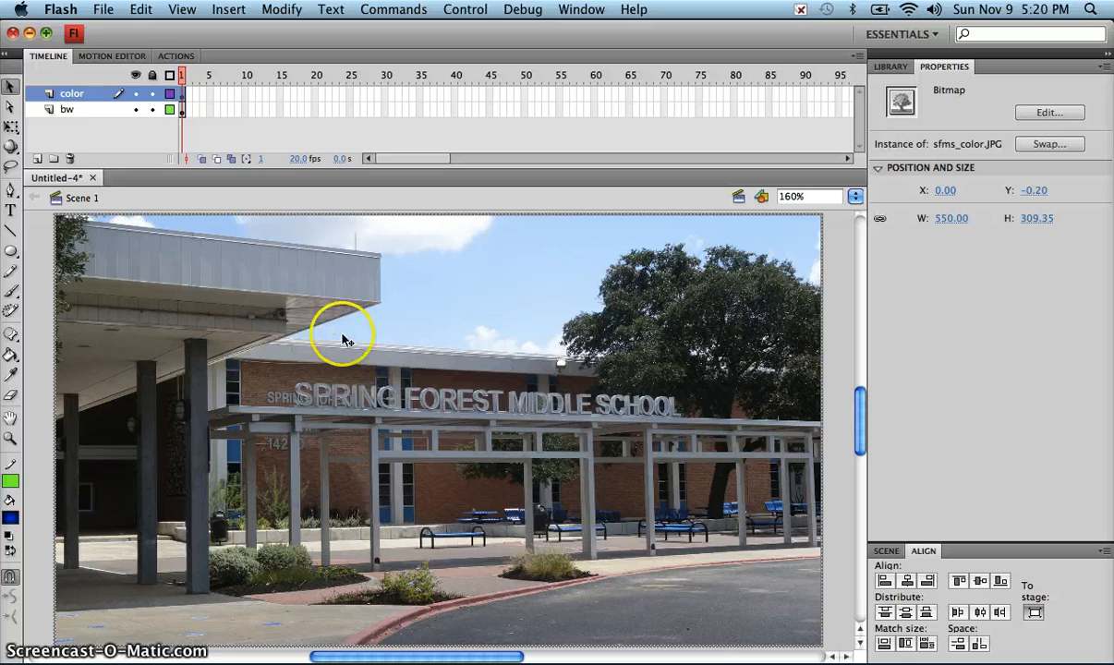
Step: Toggle the color layer's visibility repeatedly to compare the alignment of the color photo with the black-and-white one
left_click(136, 94)
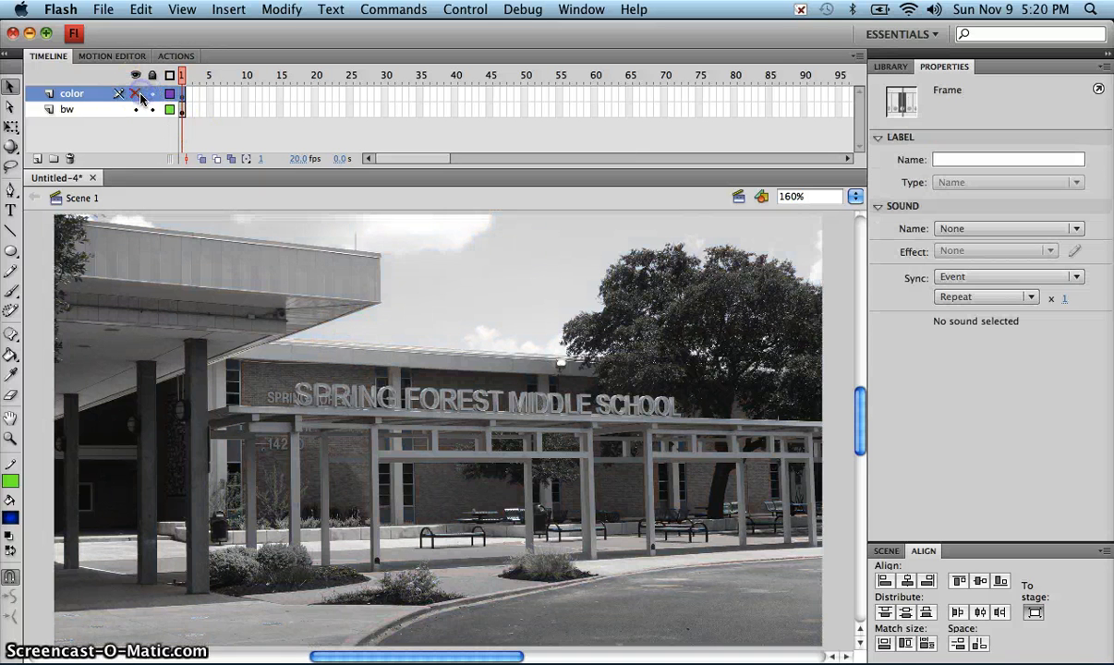
left_click(135, 94)
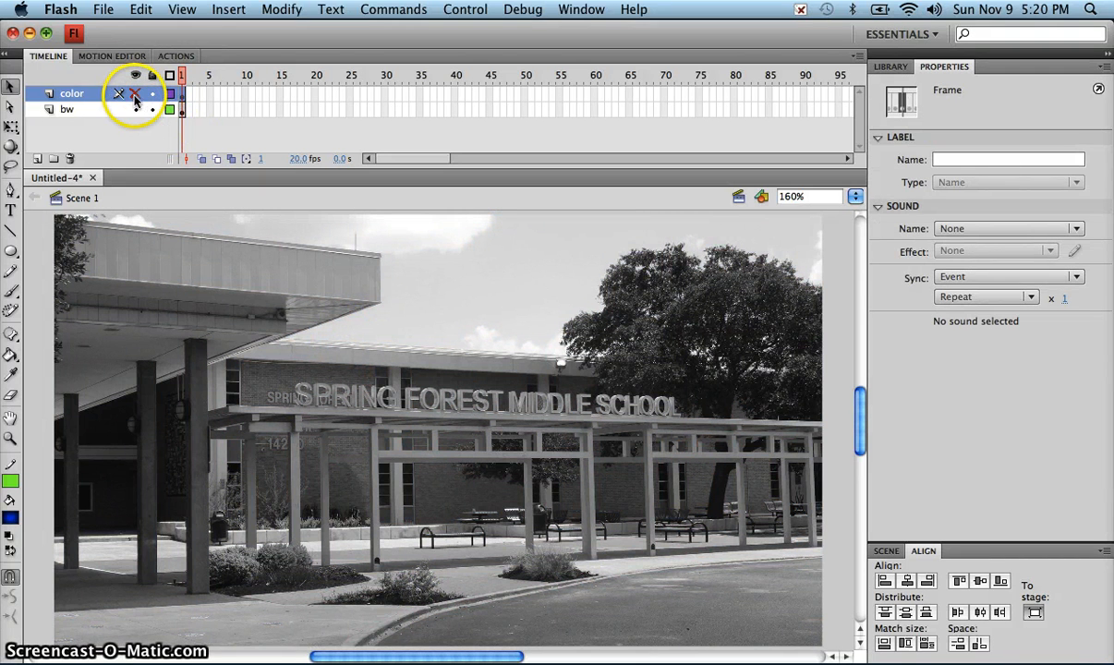
left_click(135, 96)
left_click(135, 96)
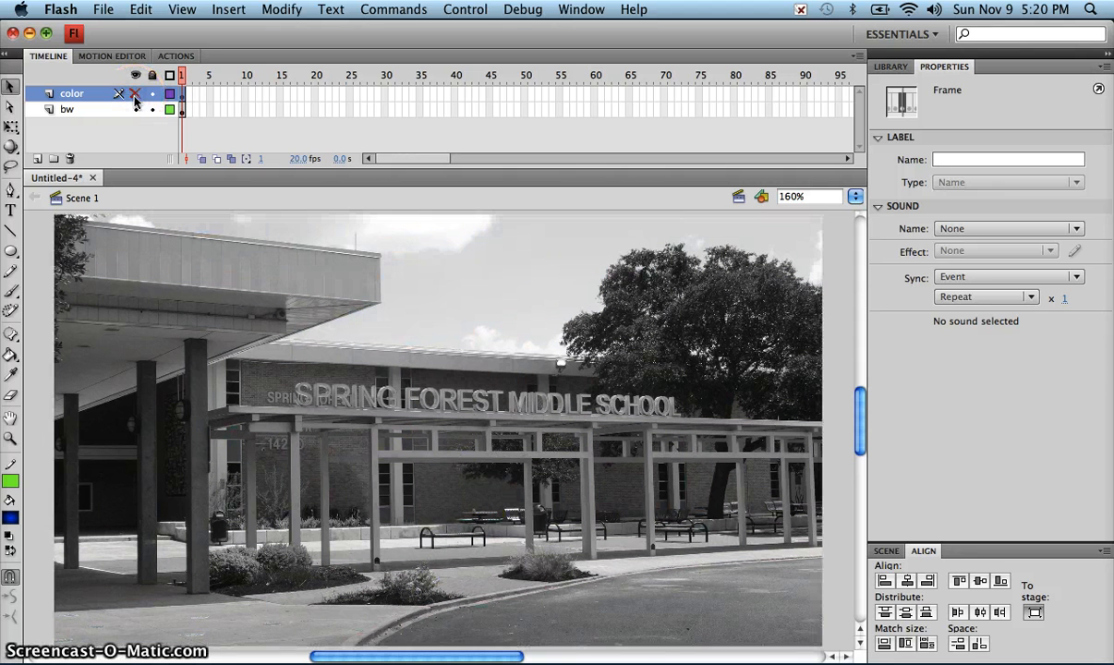
left_click(134, 97)
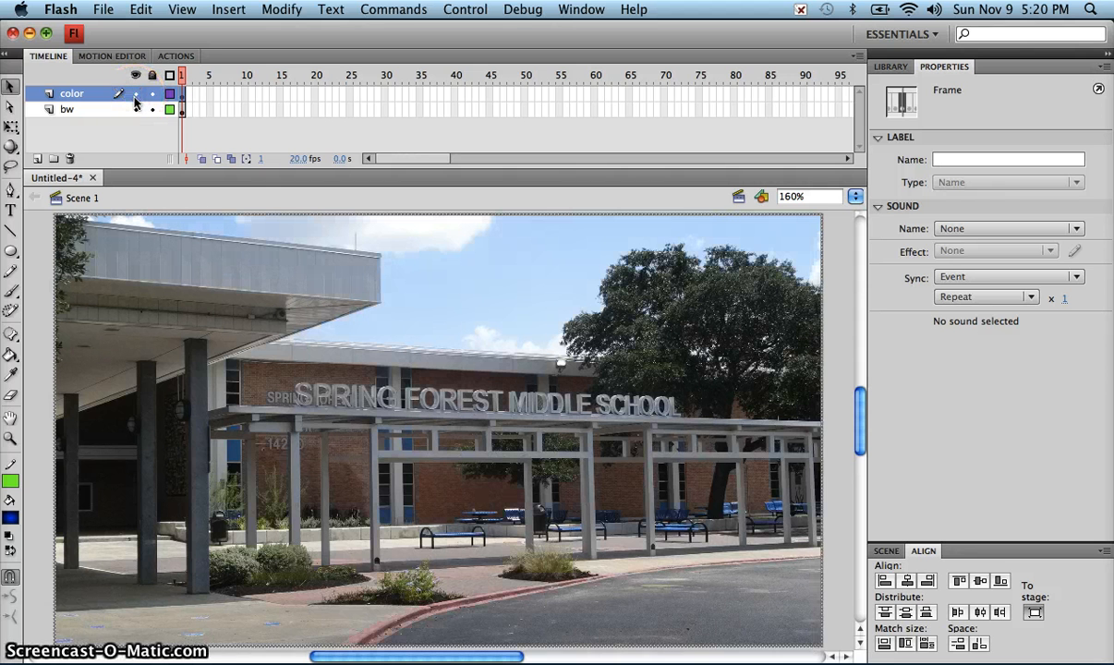
left_click(135, 97)
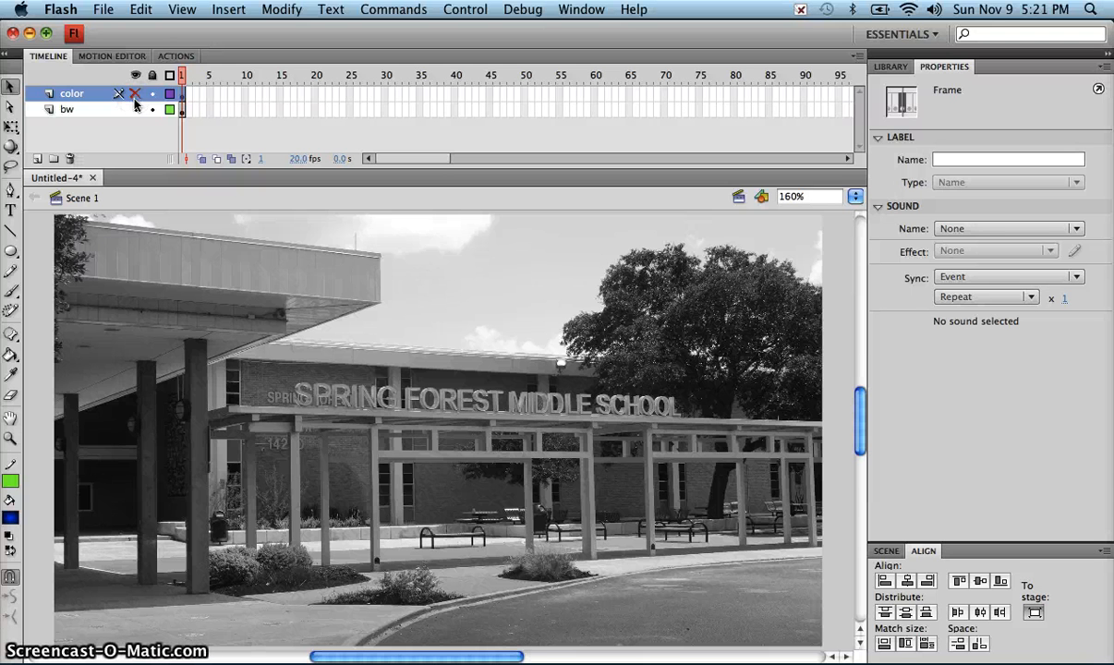
left_click(135, 96)
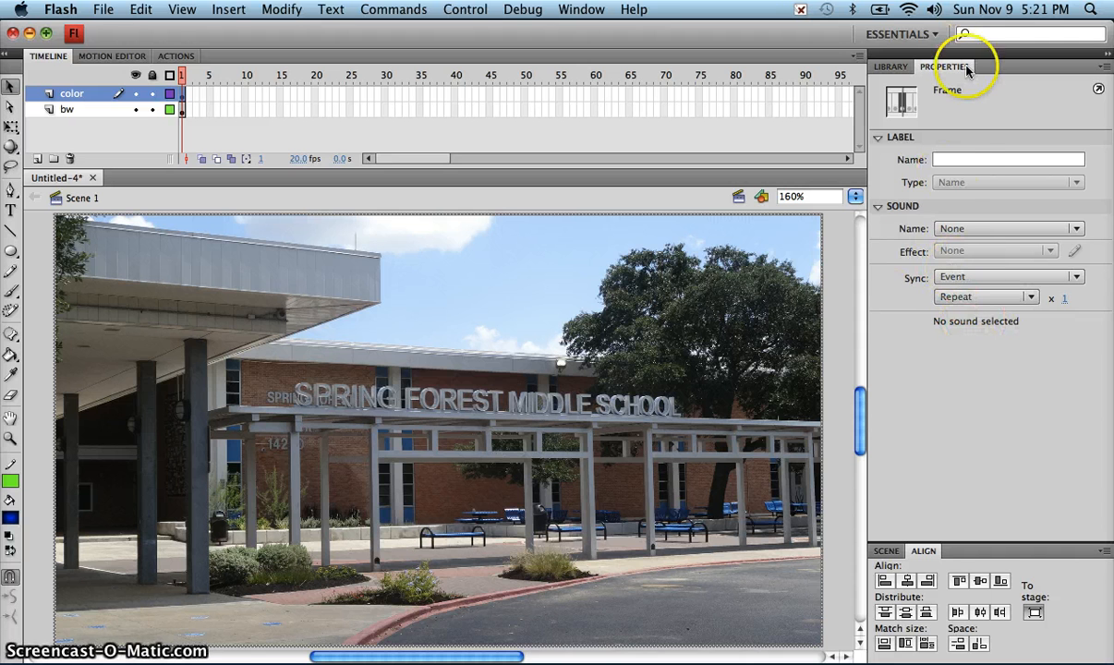
Step: Extend the color and bw layers in the timeline by inserting frames up to frame 140
left_click(839, 260)
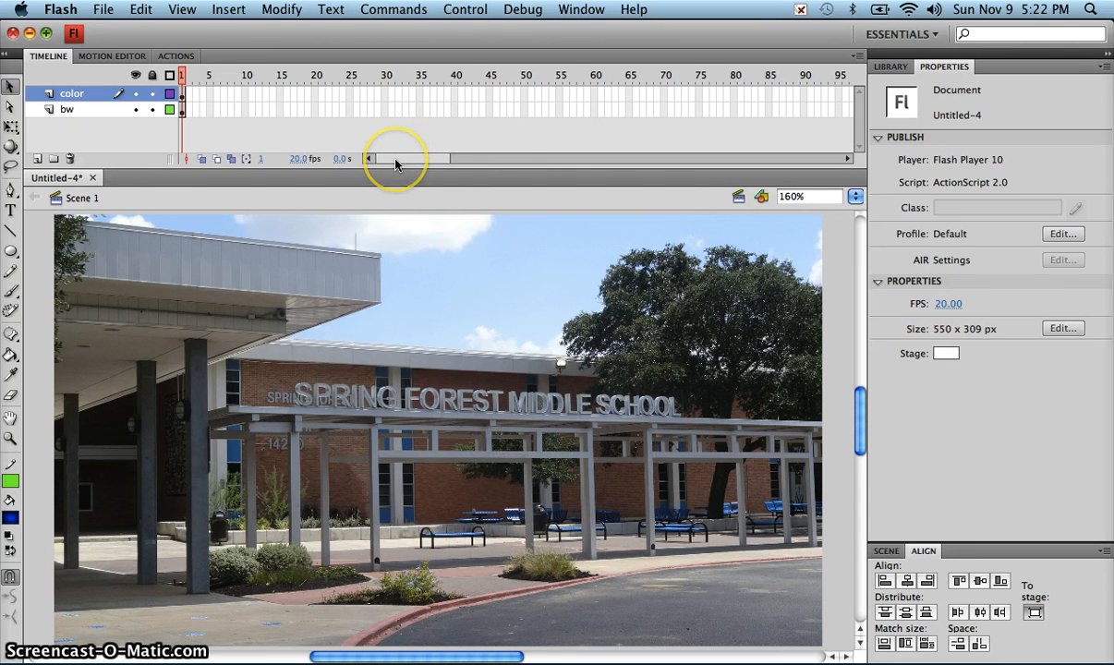
left_click_drag(386, 163, 421, 166)
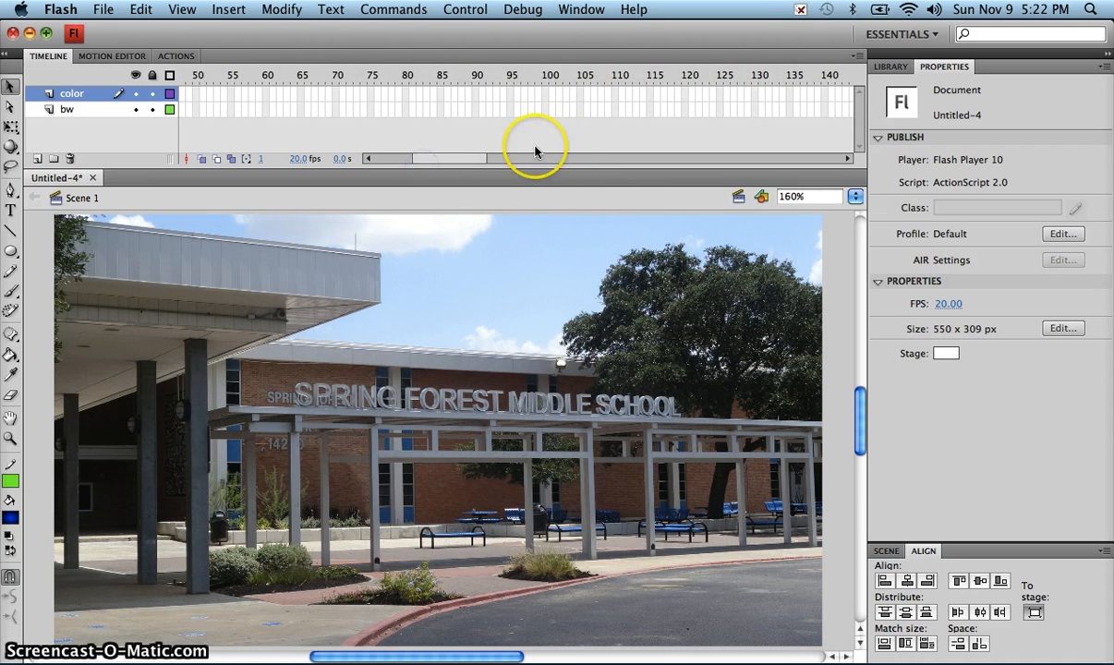
left_click(824, 96)
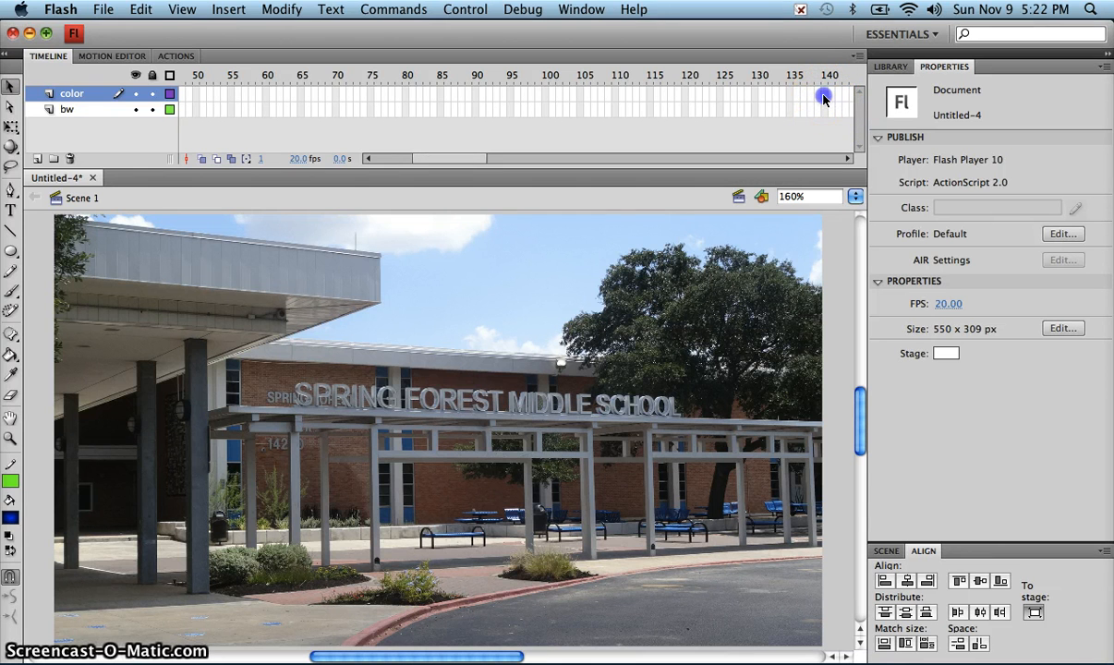
left_click(824, 110)
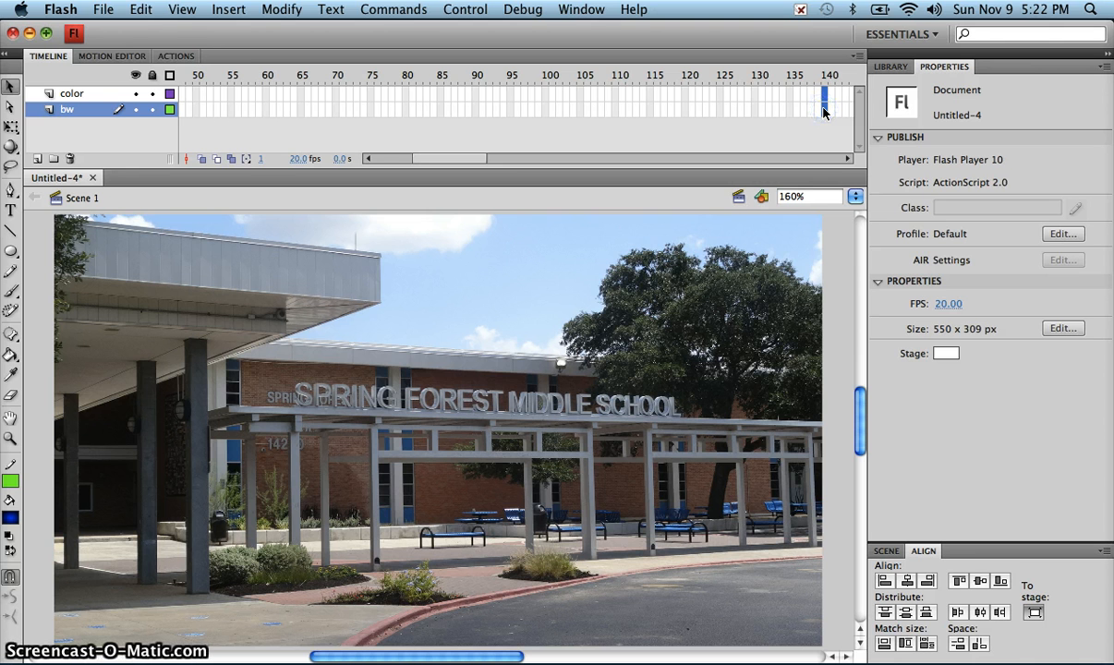
key("F5")
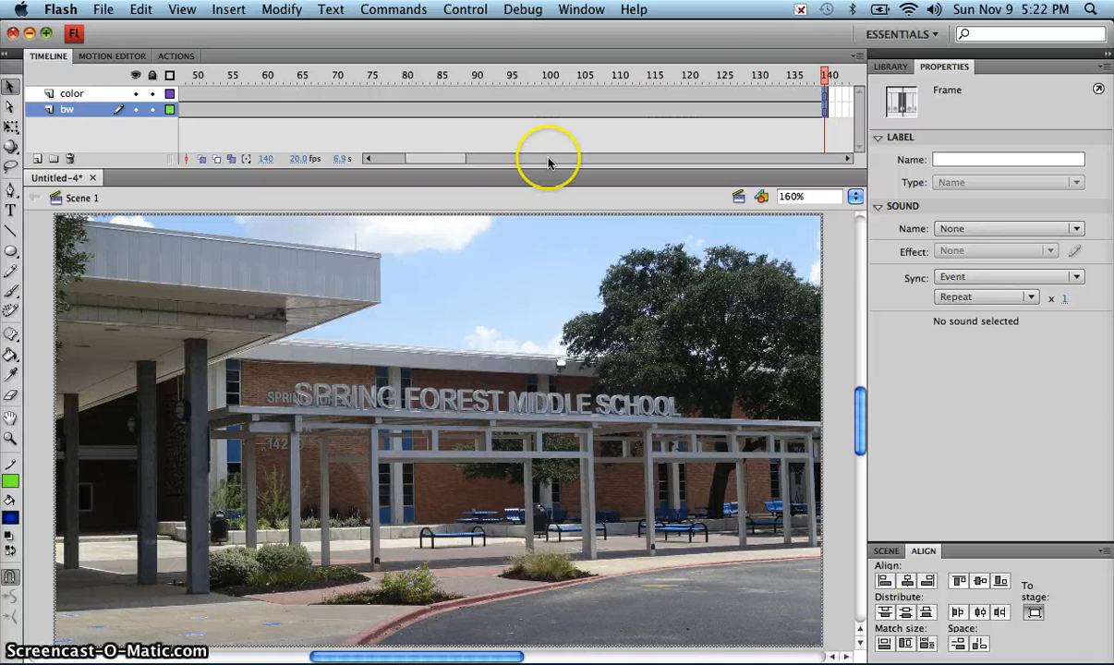
Step: Move the color layer below the bw layer in the timeline's layer order
left_click_drag(436, 159, 395, 160)
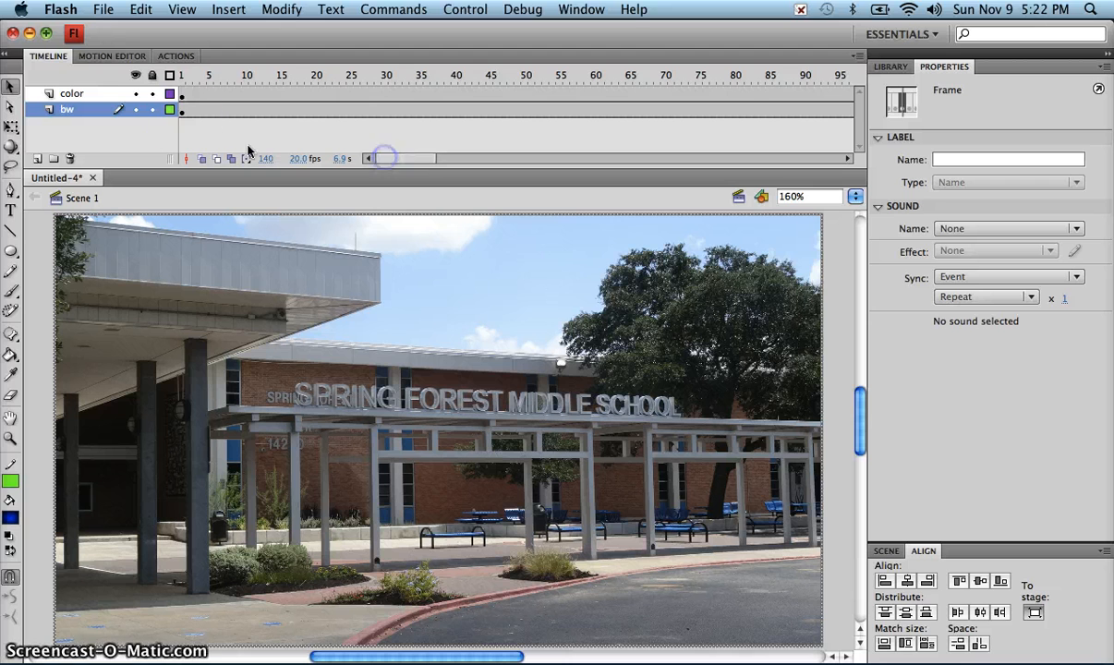
left_click(184, 113)
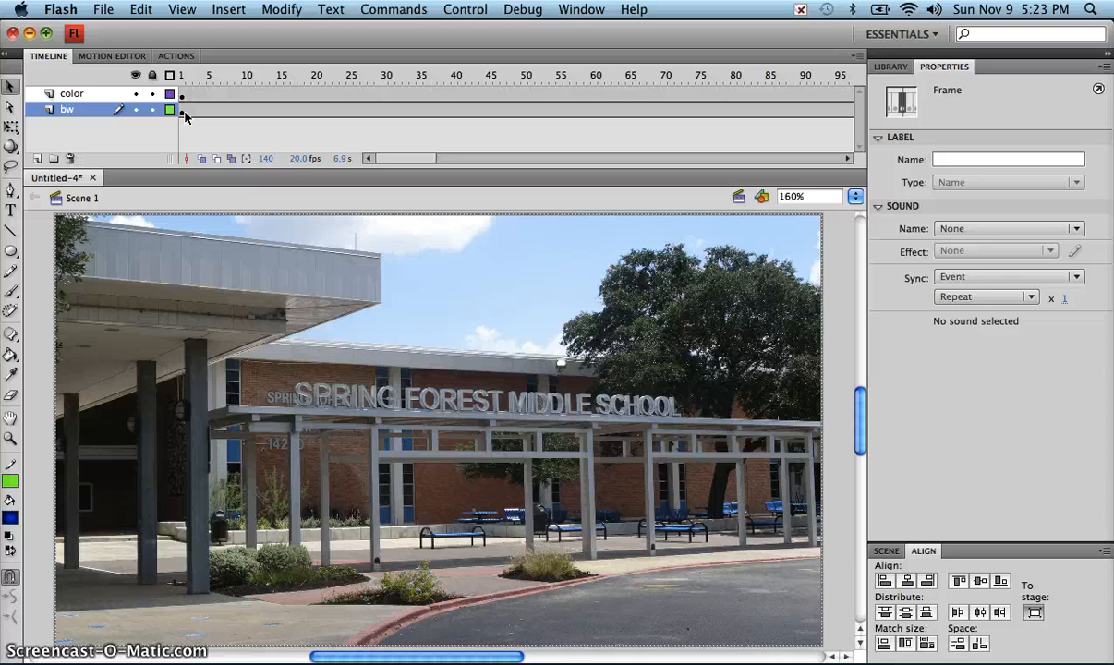
double_click(84, 105)
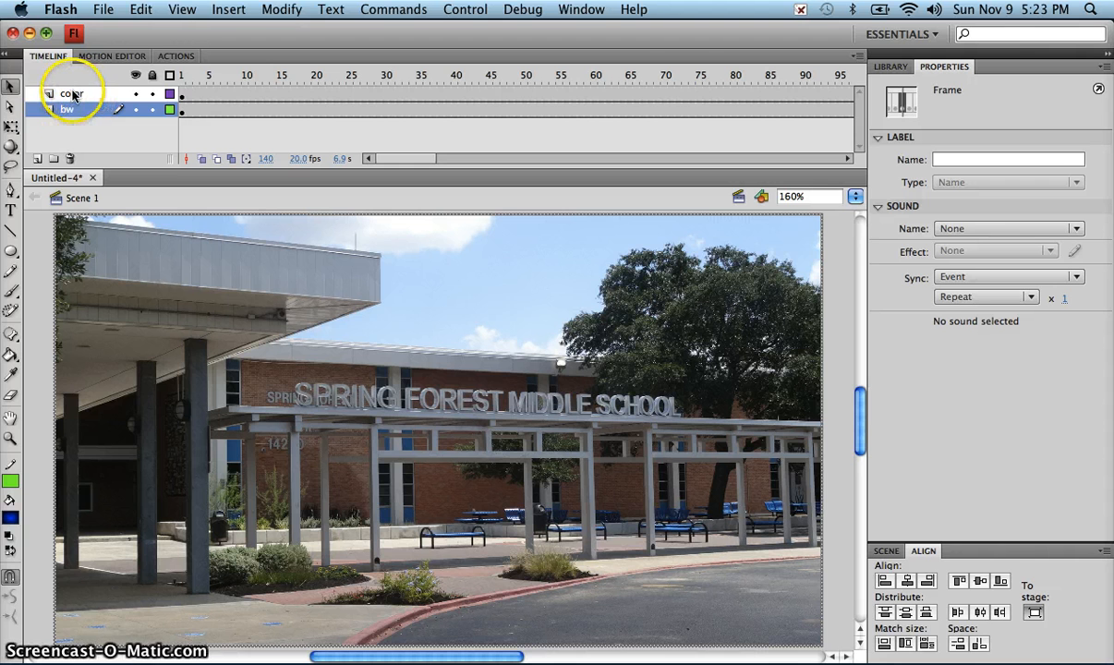
left_click(84, 95)
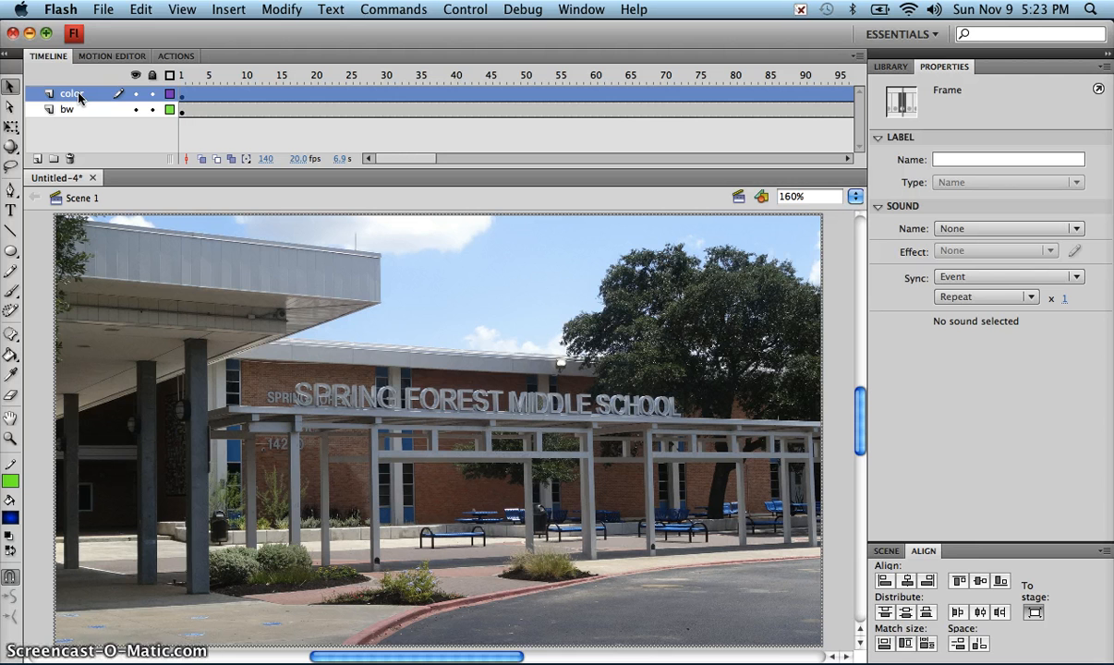
left_click_drag(77, 97, 78, 120)
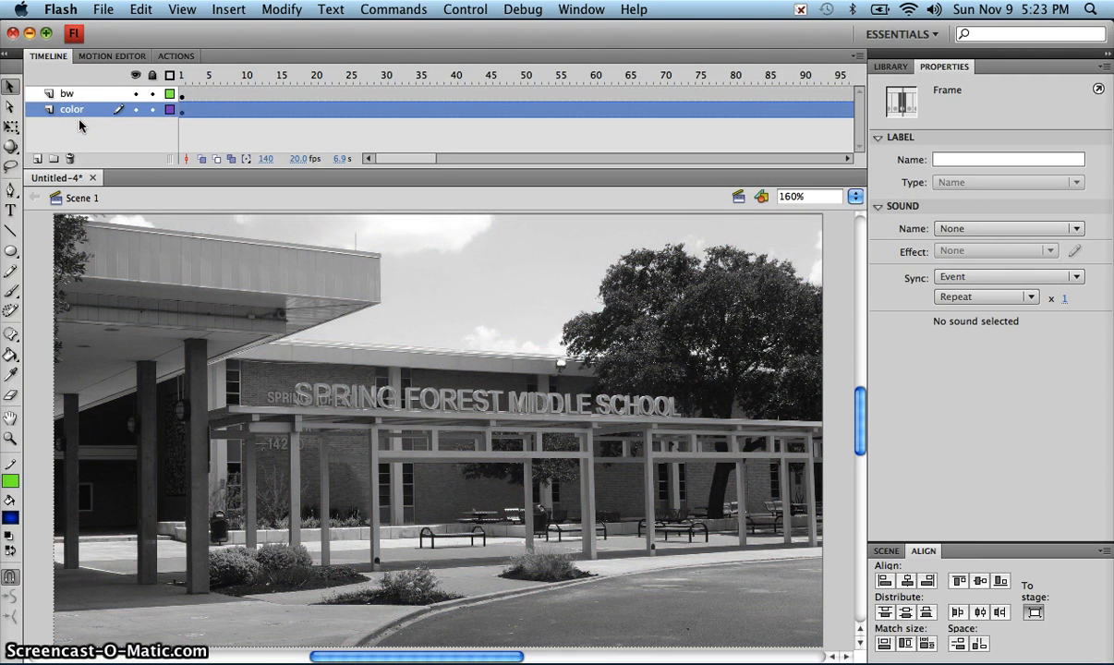
Step: Add a new layer named mask above the bw layer and lock the bw and color layers
left_click(77, 96)
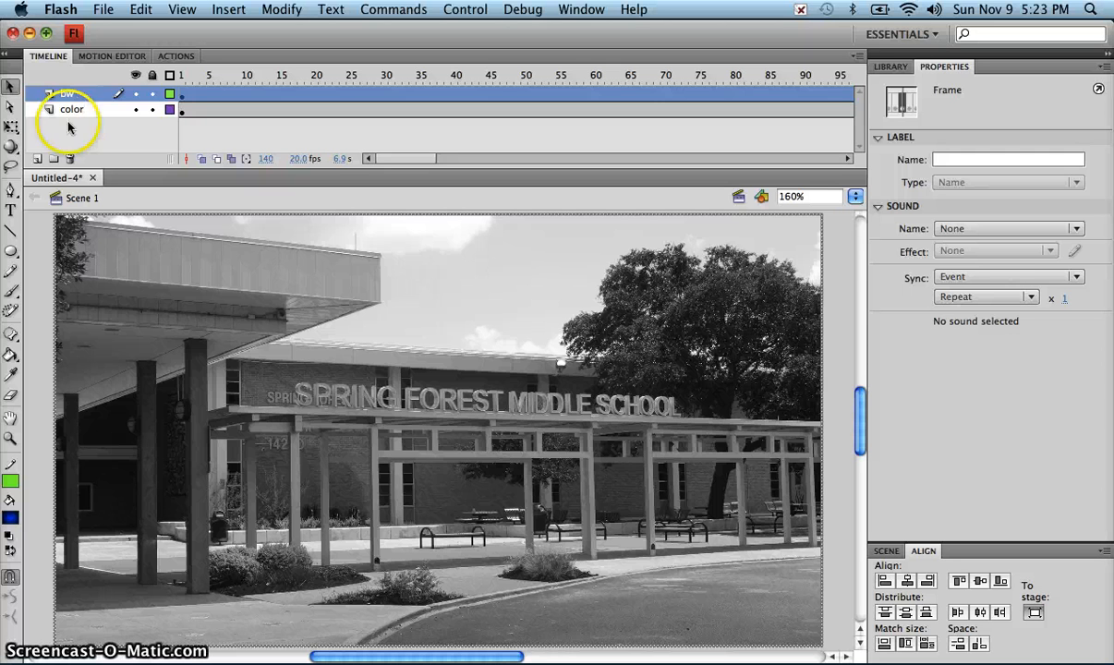
left_click(37, 160)
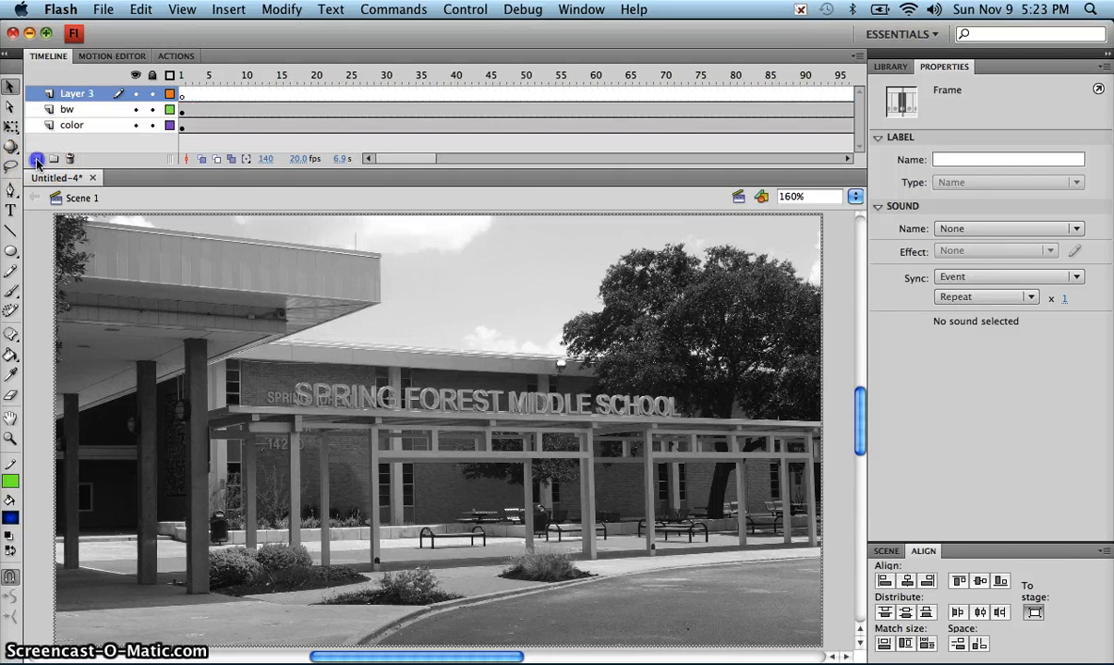
double_click(75, 93)
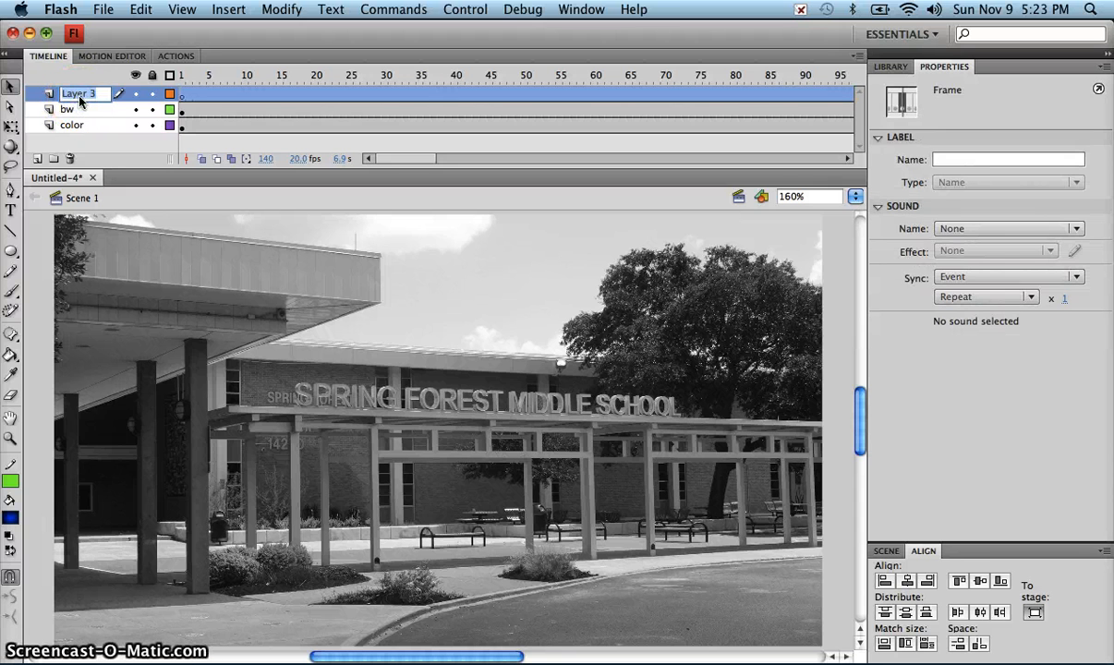
key("Return")
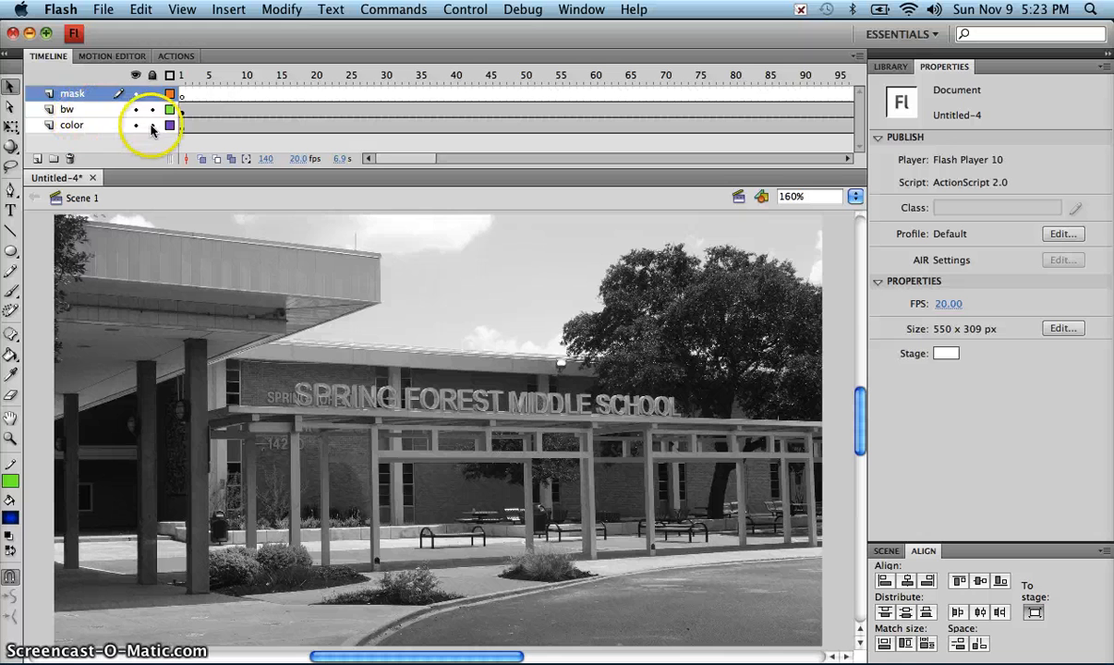
left_click_drag(154, 126, 152, 109)
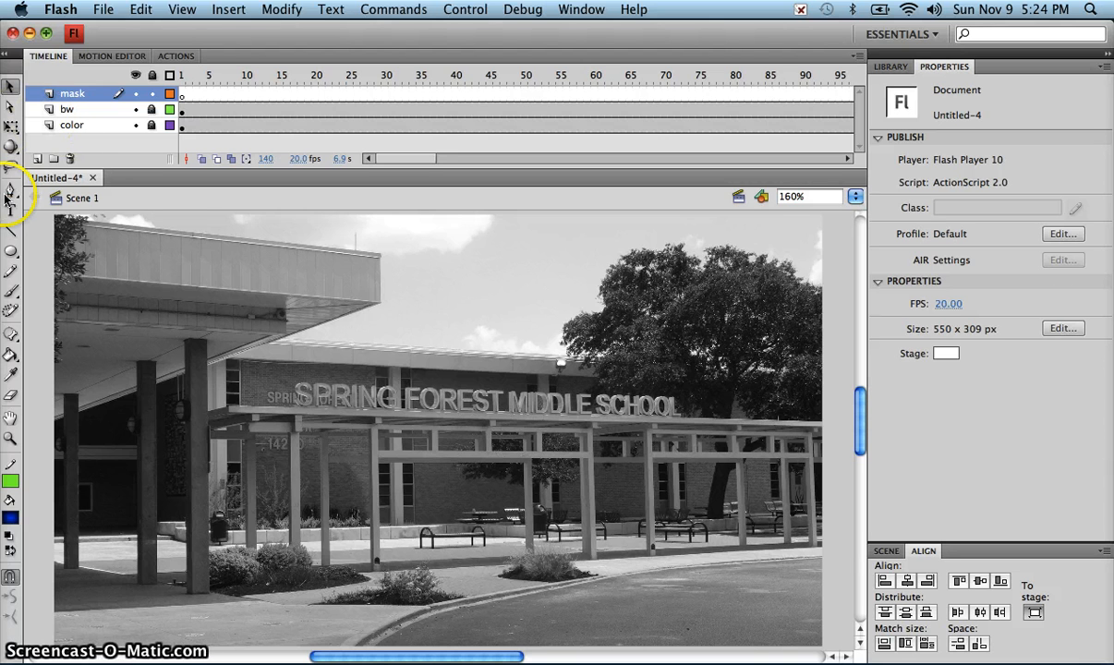
Step: Set up the Rectangle Tool with a solid black fill (#000000) and reduce the stage magnification to 80%
left_click(10, 254)
left_click(10, 250)
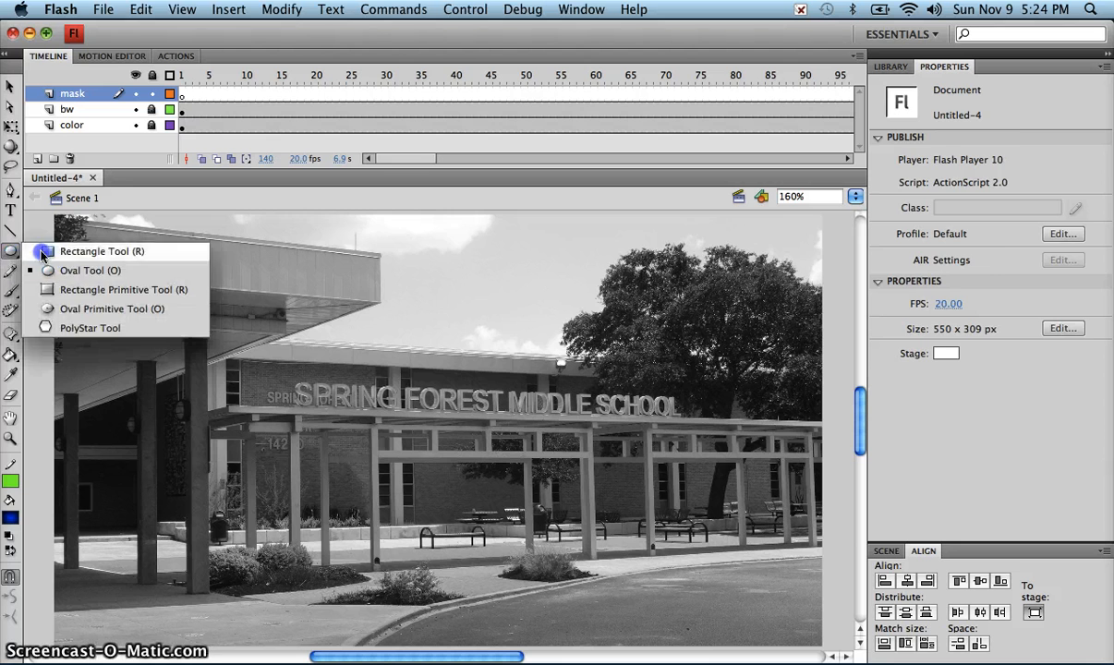
left_click(55, 271)
left_click(11, 250)
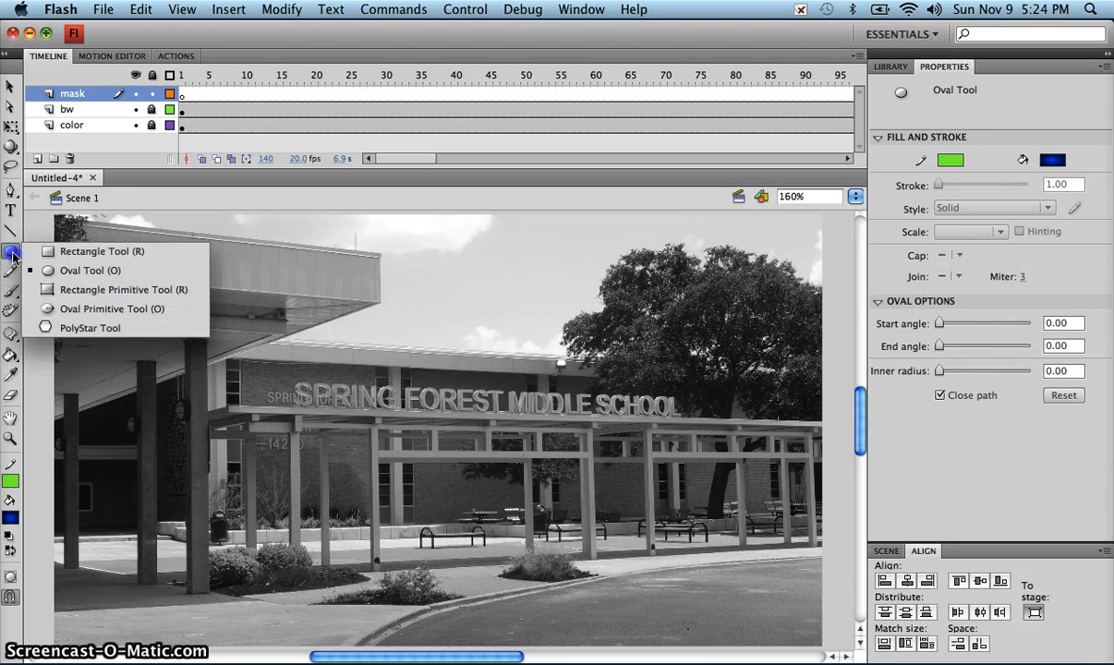
left_click(31, 252)
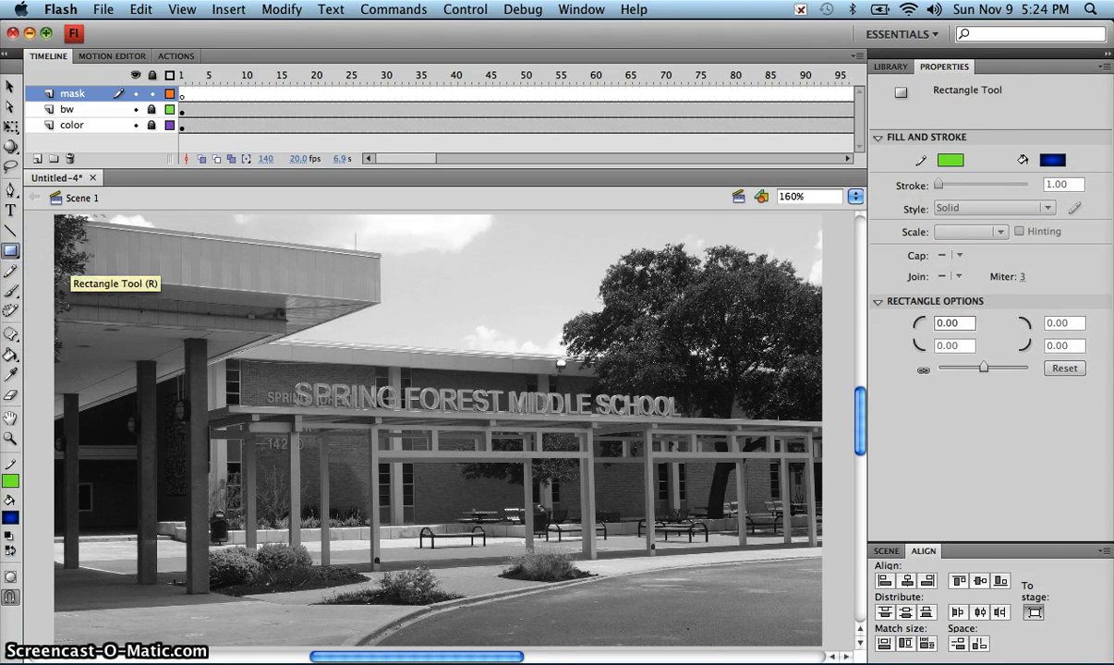
key("super+minus")
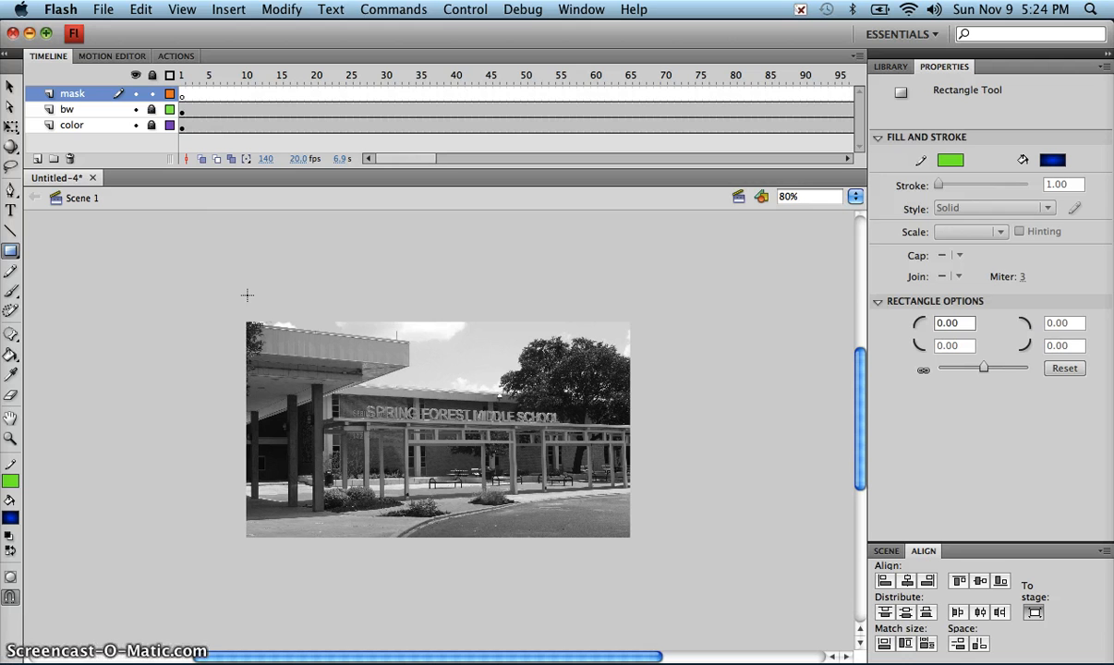
left_click(10, 518)
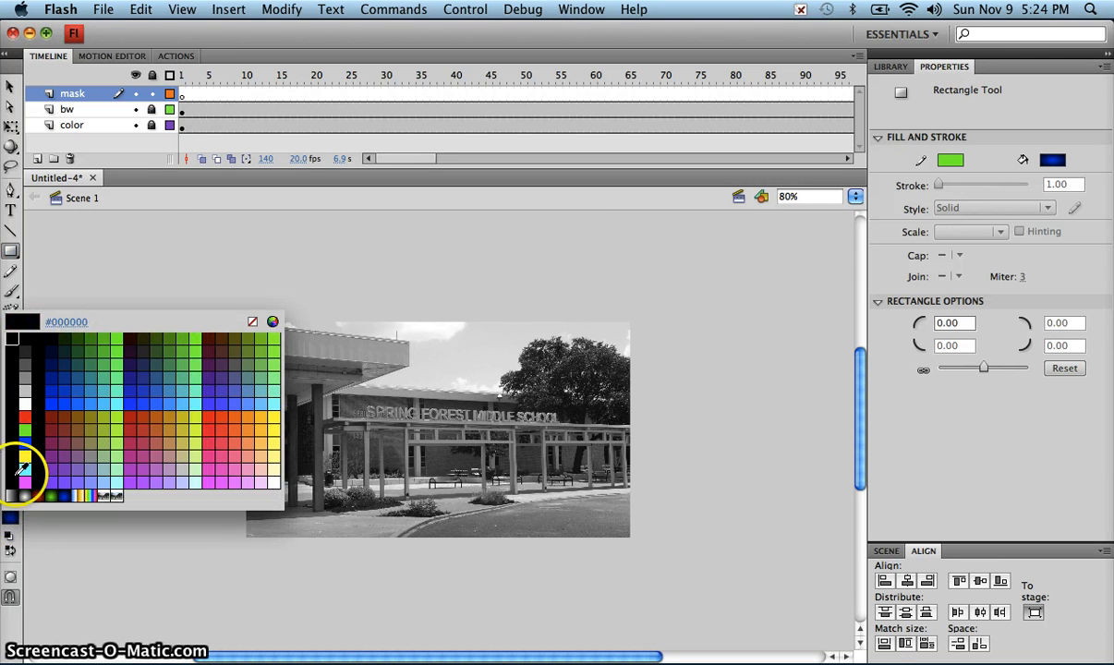
left_click(19, 469)
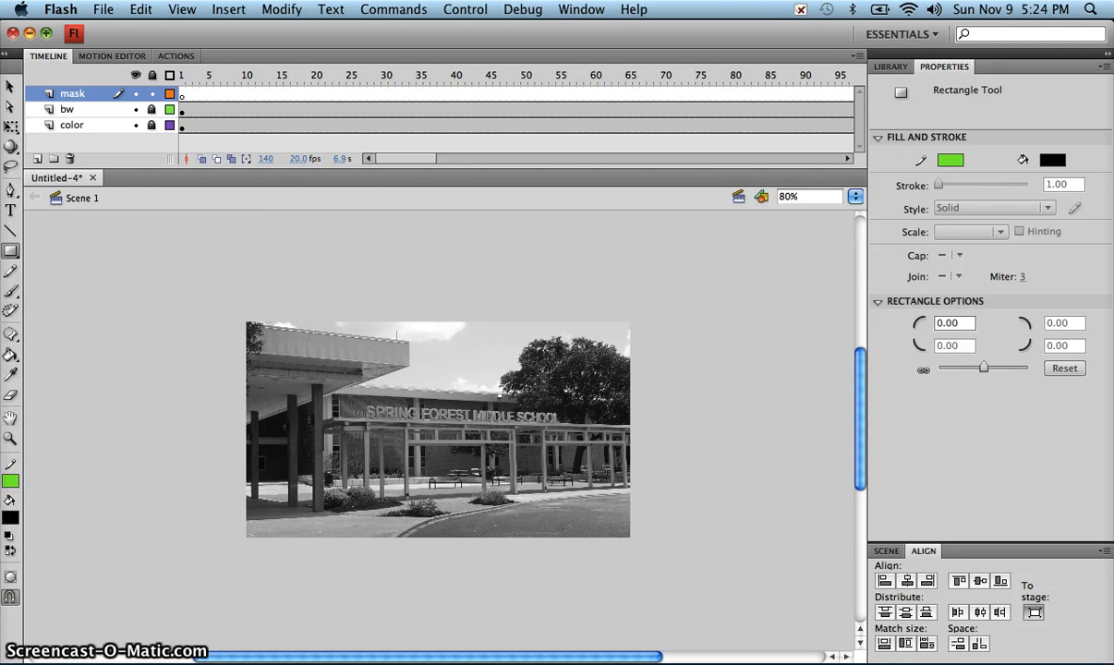
Step: With Object Drawing on, draw a tall rectangle about 56 x 376 px over the photo's left edge in the mask layer
left_click(10, 251)
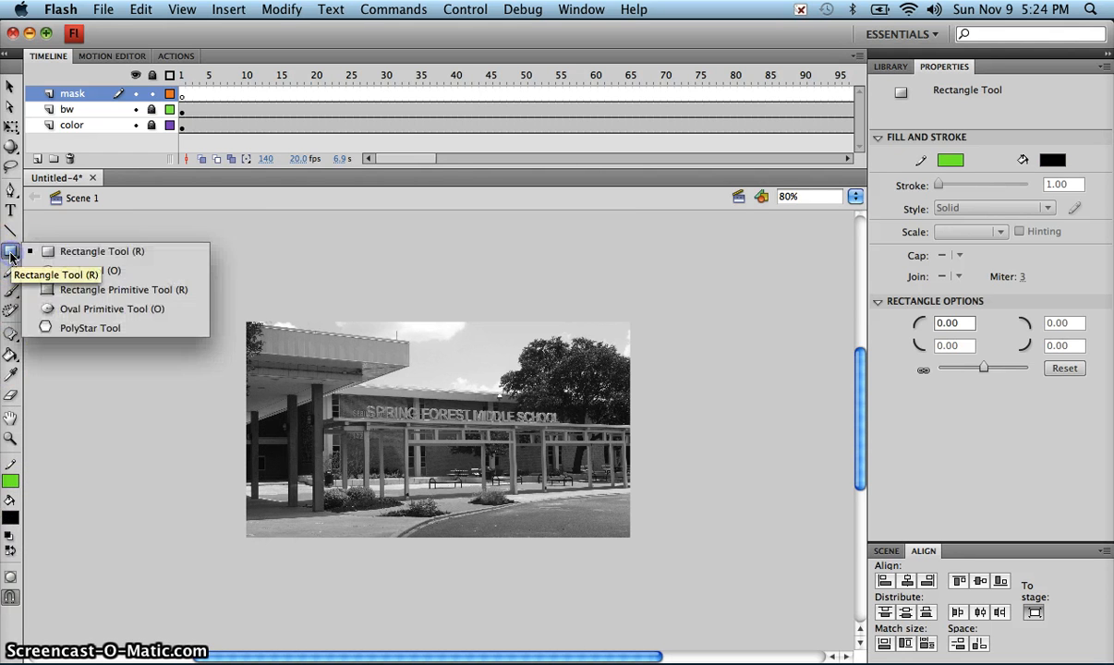
left_click(11, 579)
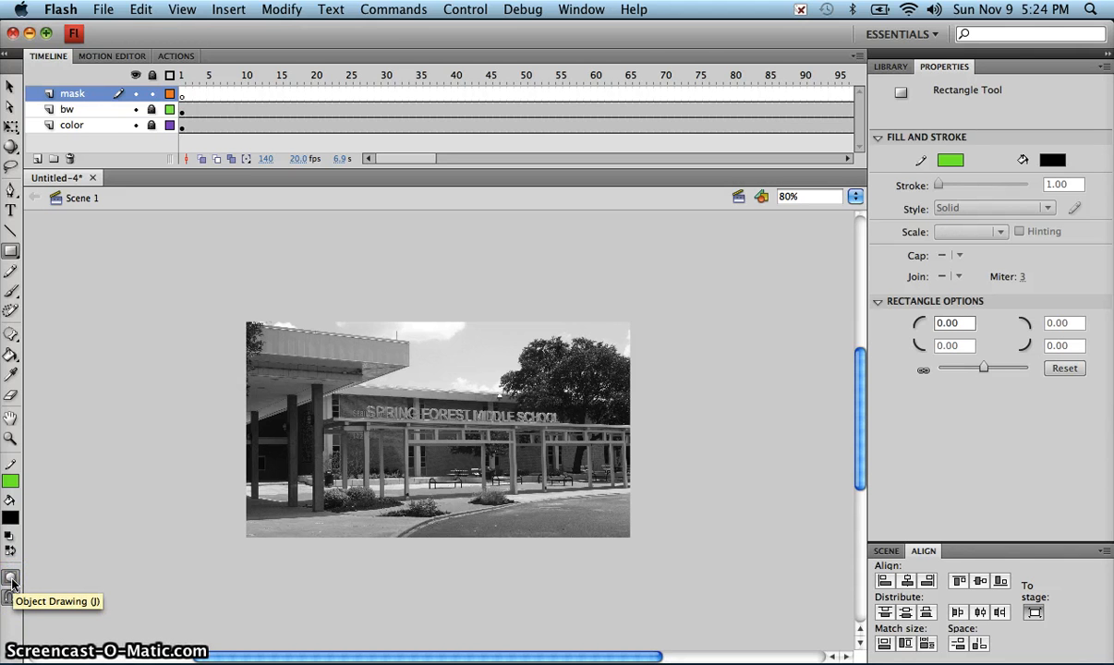
left_click(11, 580)
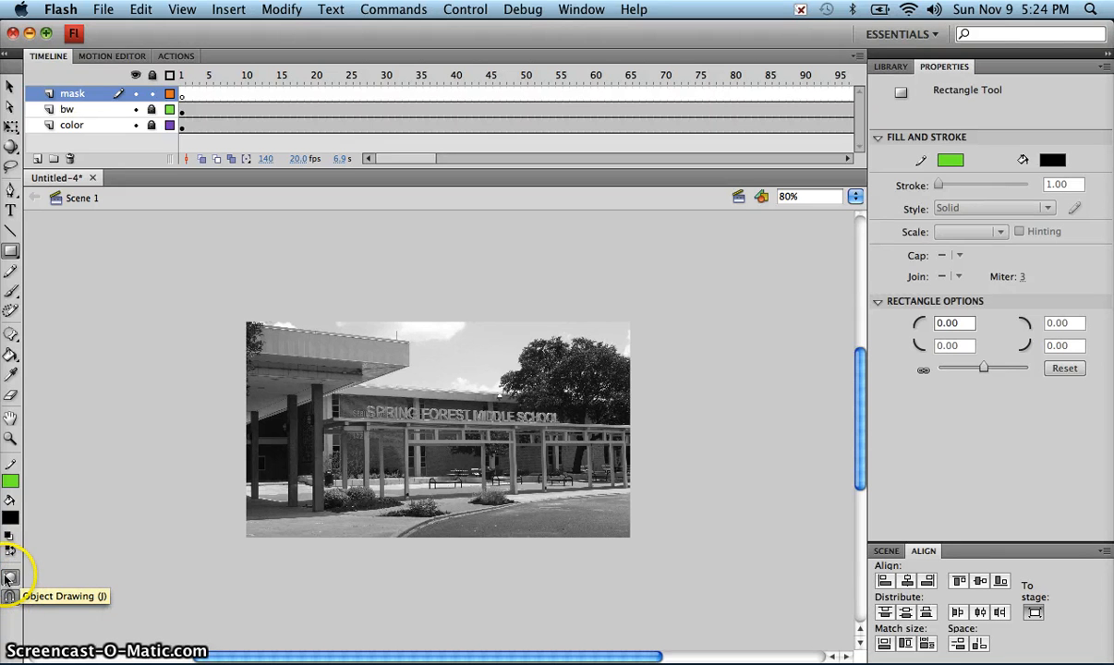
left_click(10, 579)
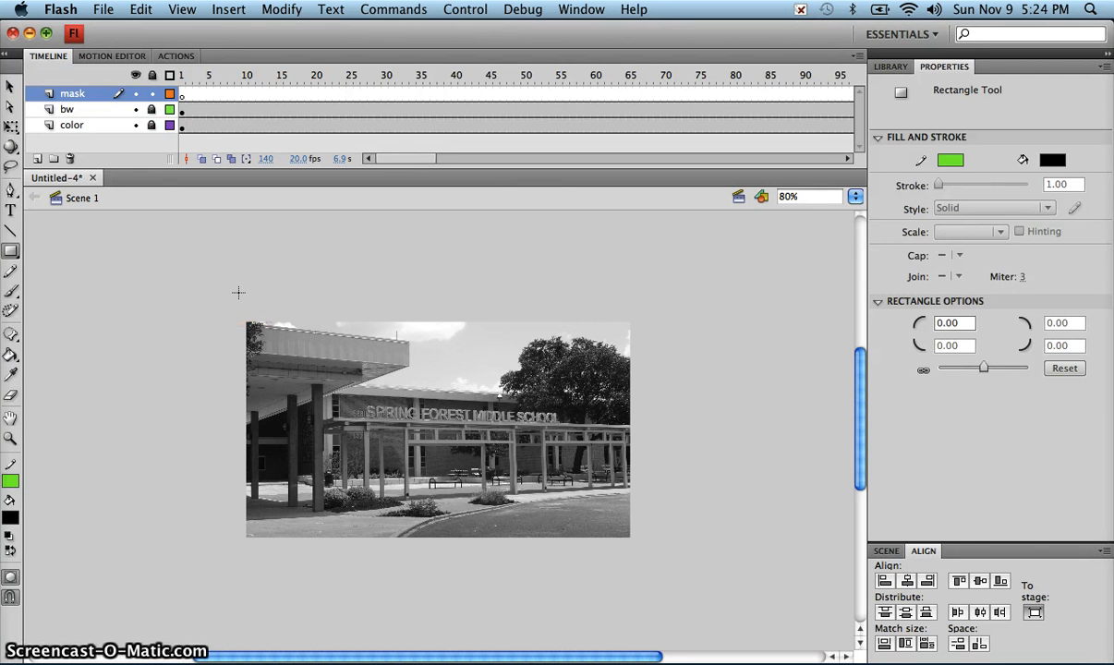
mouse_move(229, 292)
left_mouse_down()
mouse_move(261, 324)
mouse_move(275, 554)
left_mouse_up()
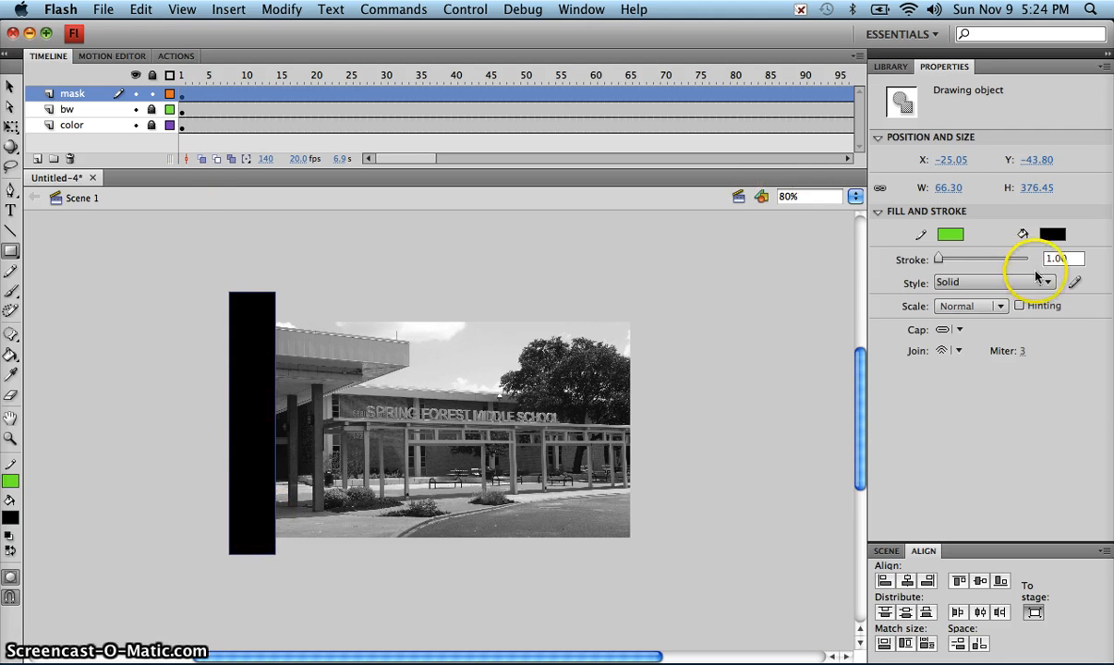
Step: Set the mask rectangle's width to 85 and, with the proportions unlinked, its height to 325
left_click(947, 189)
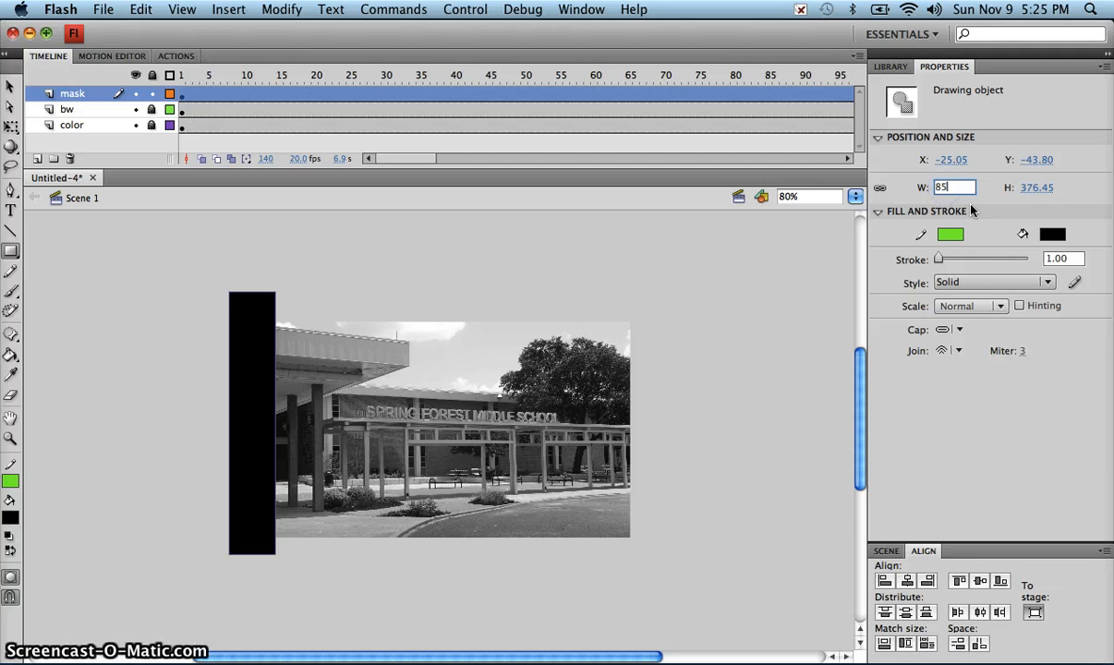
left_click(881, 190)
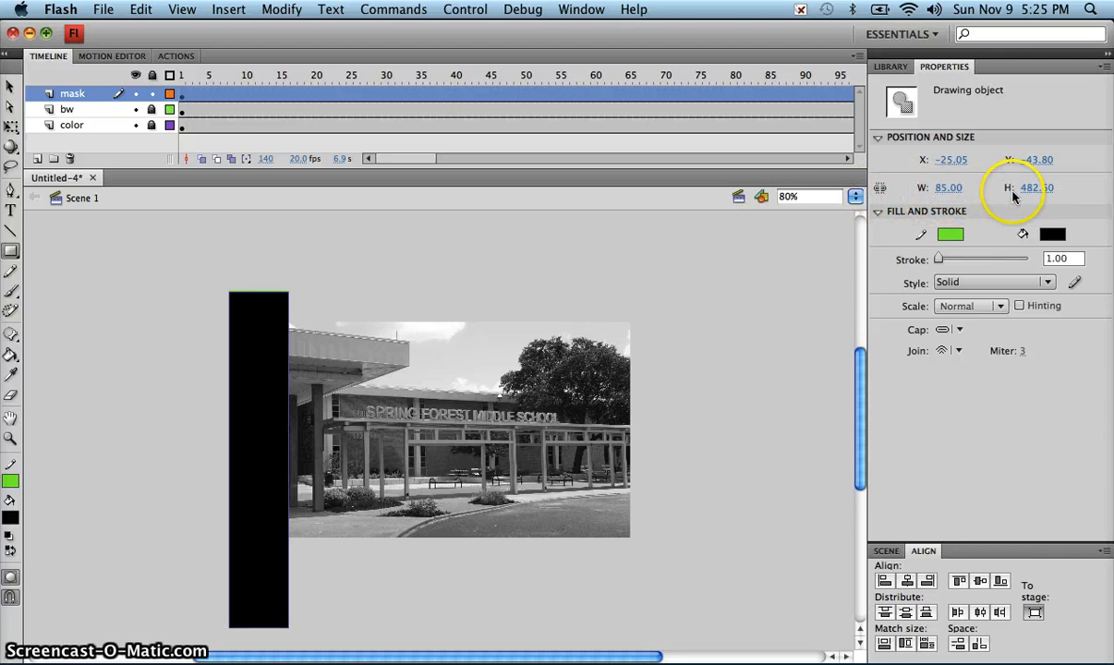
left_click(1030, 189)
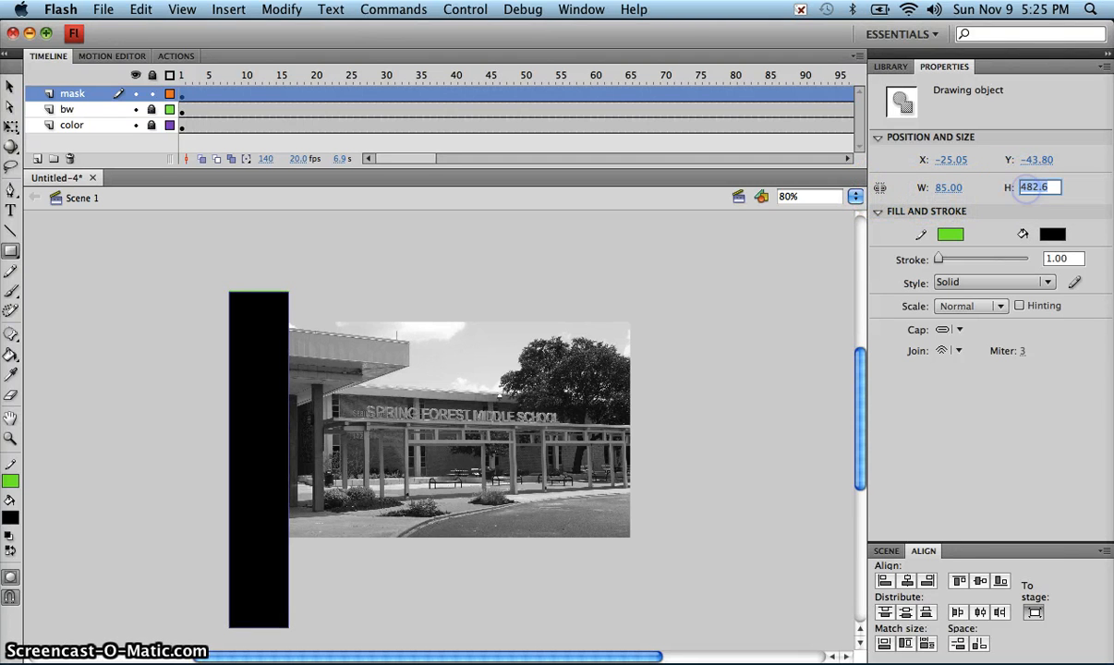
type("325")
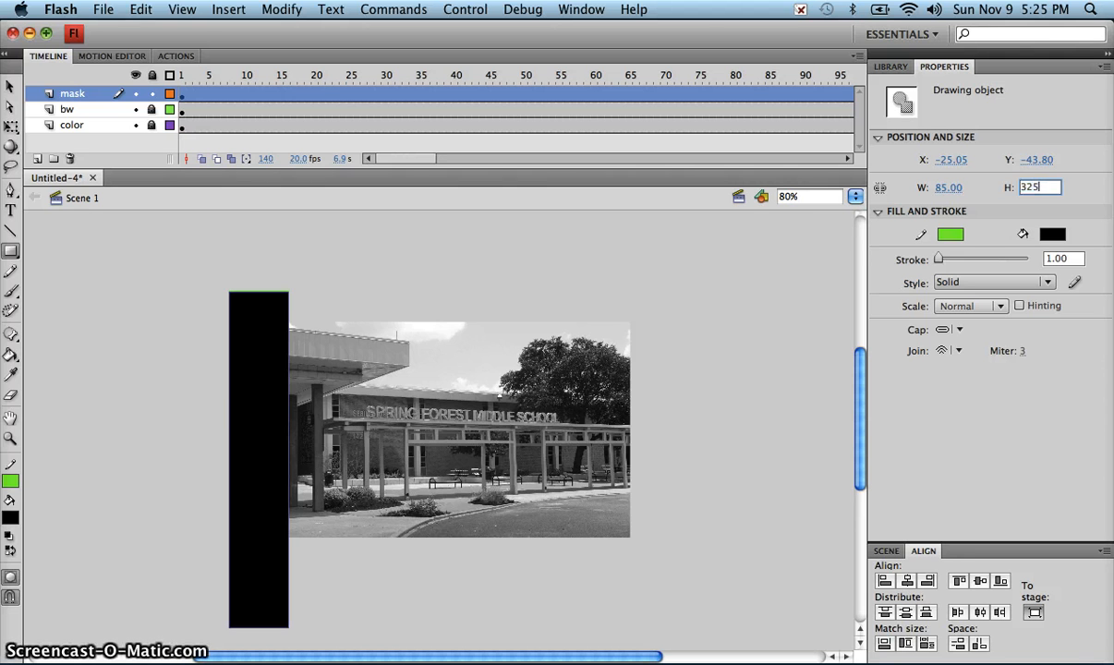
key("Return")
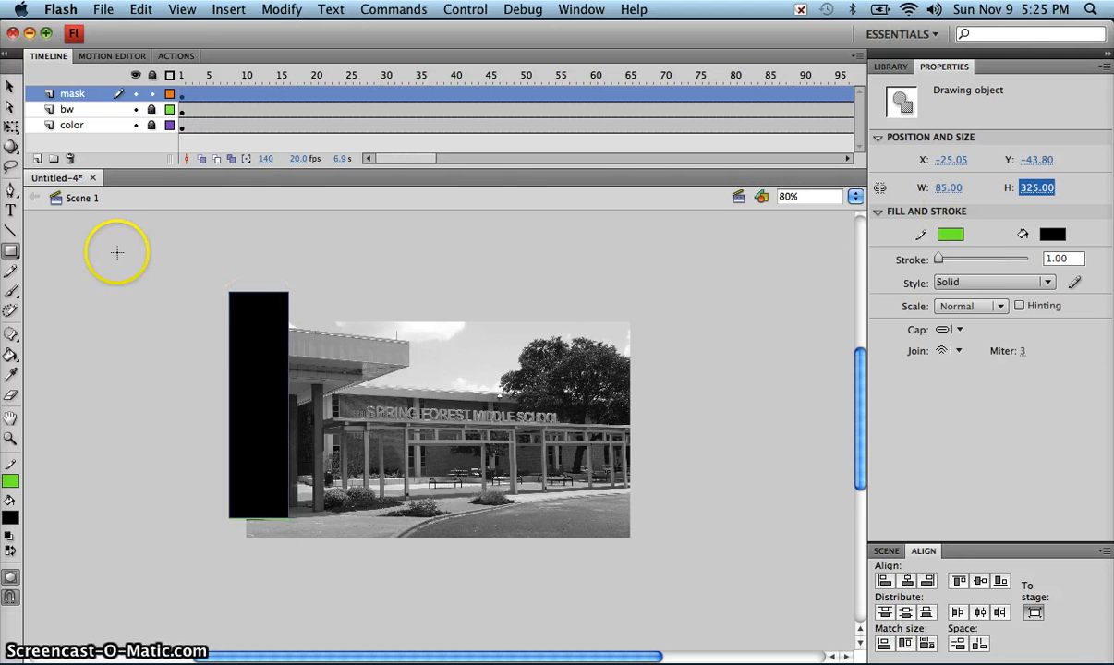
Step: Align the mask rectangle to the stage's left edge and vertical center
left_click(8, 87)
left_click_drag(244, 349, 236, 370)
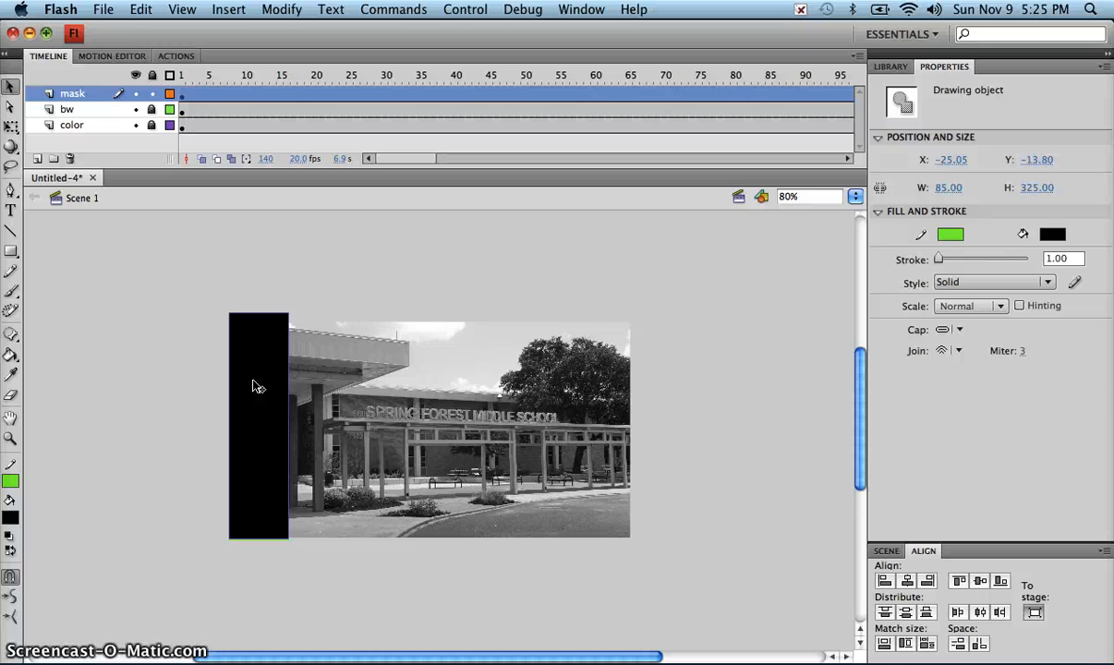
left_click(1035, 614)
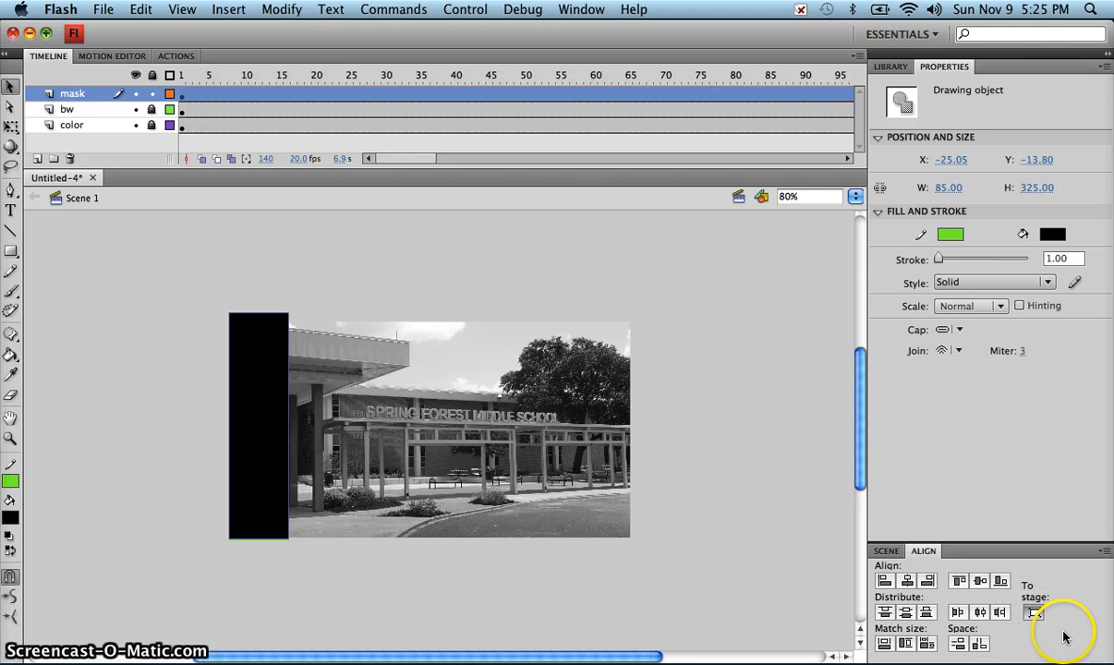
left_click(884, 583)
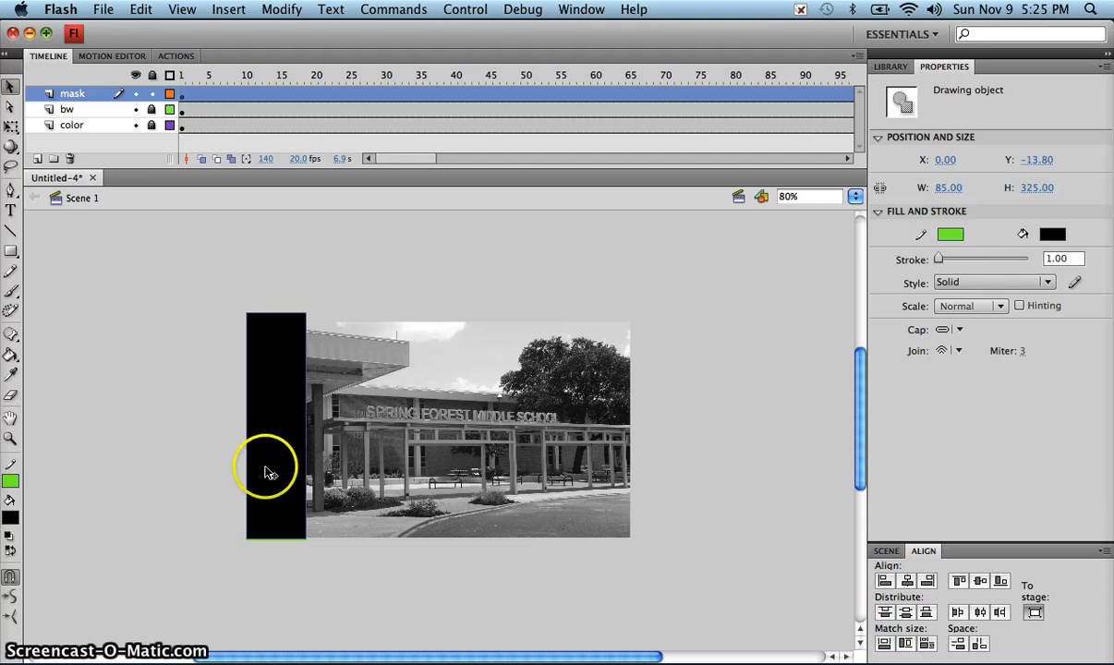
key("shift+Up")
key("shift+Up")
key("shift+Up")
key("shift+Up")
key("shift+Up")
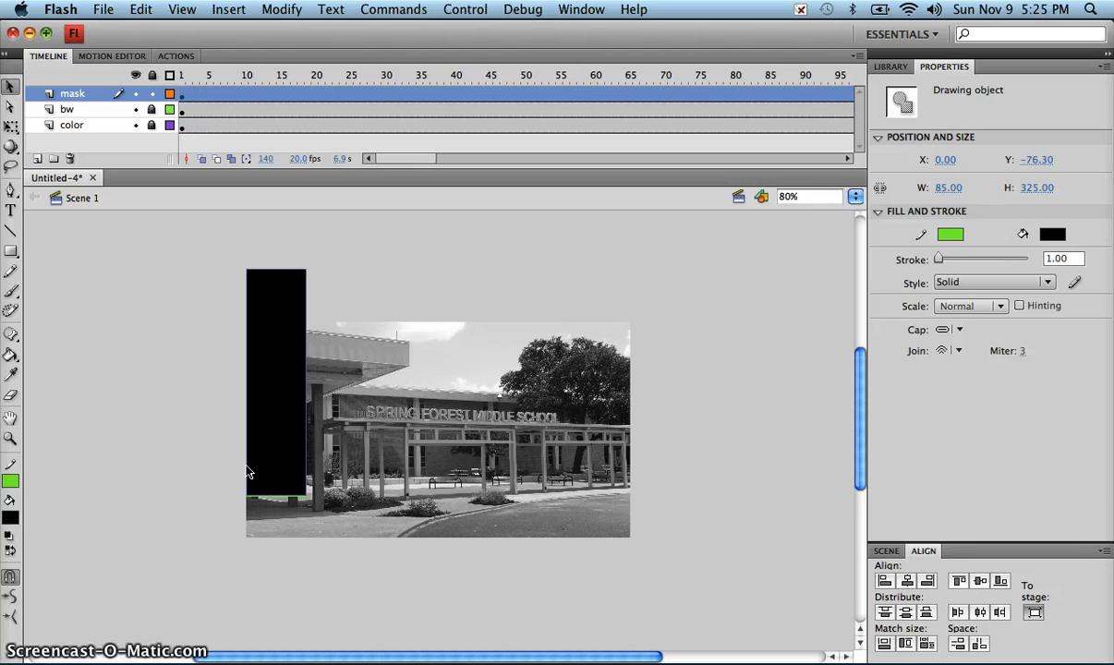
left_click(981, 584)
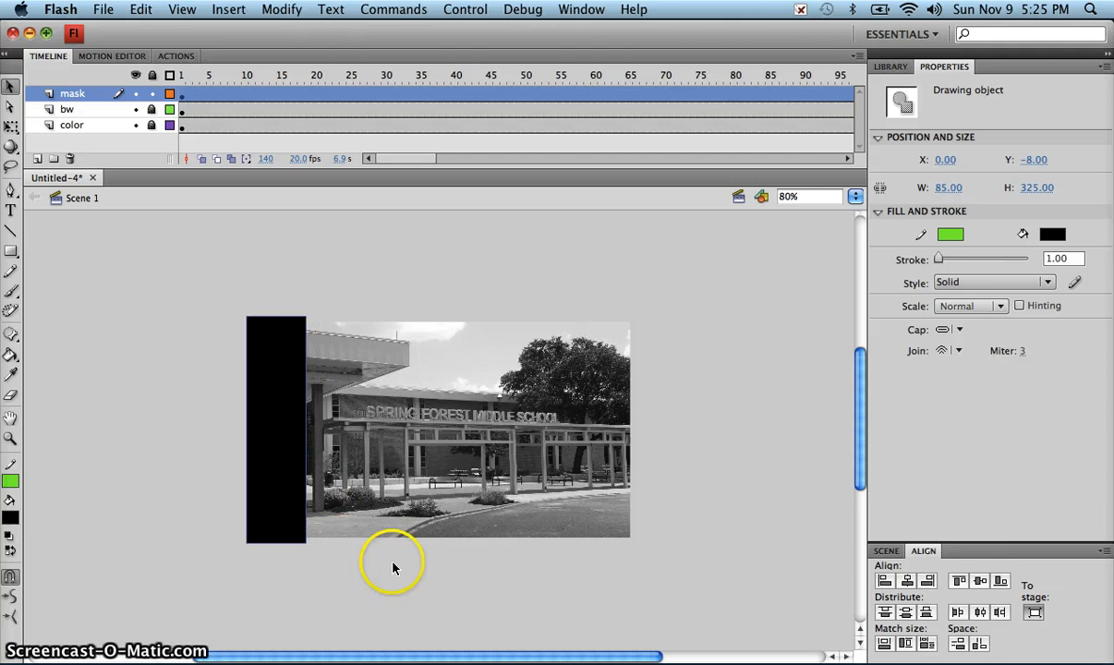
Step: Fit the view to the frame and create a motion tween on the mask rectangle, accepting its conversion to a symbol
left_click(855, 196)
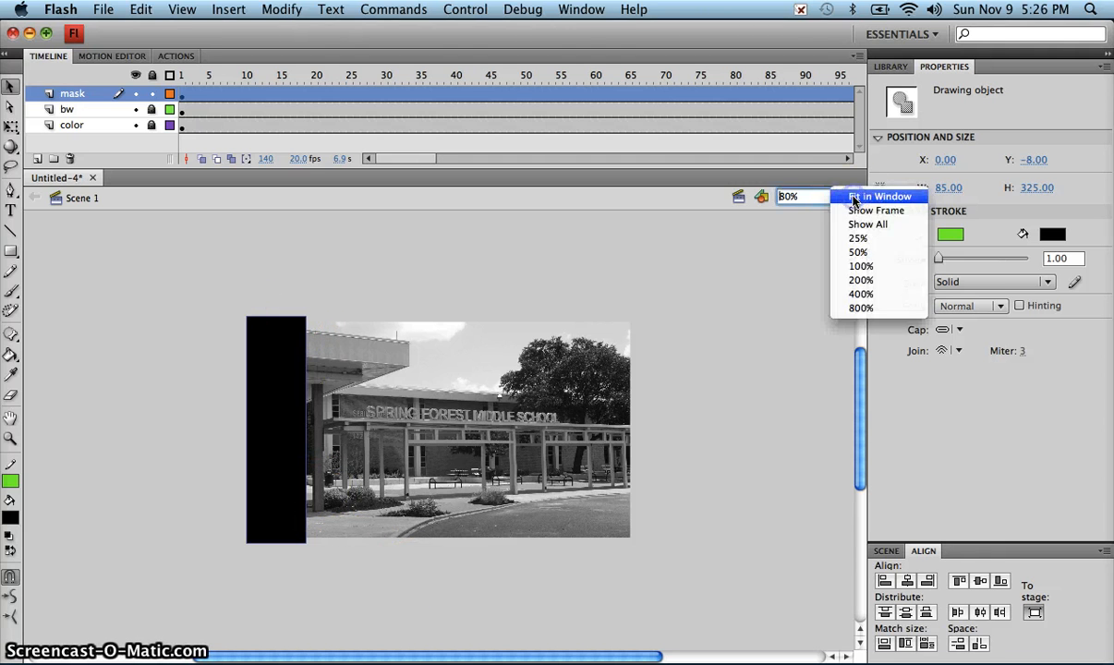
left_click(865, 213)
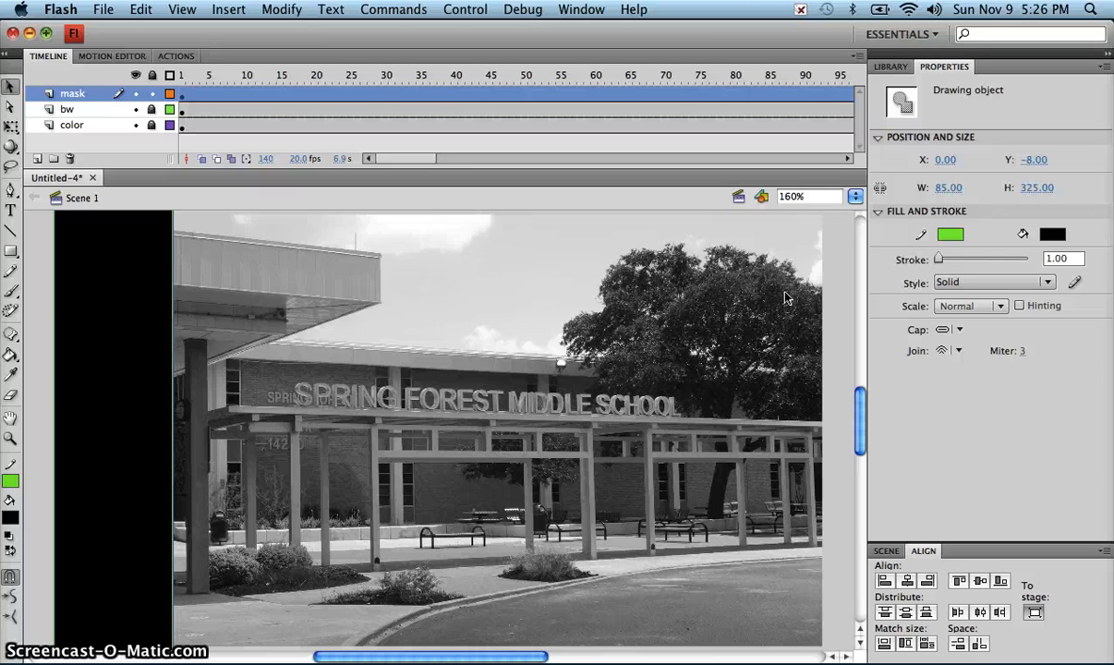
right_click(106, 349)
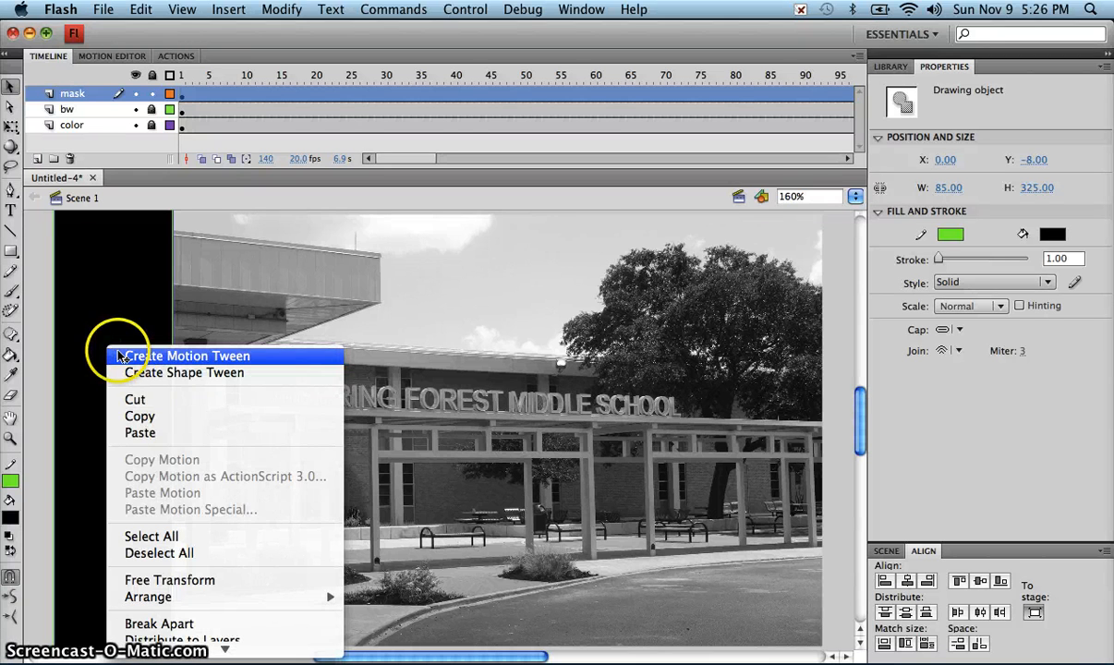
left_click(118, 356)
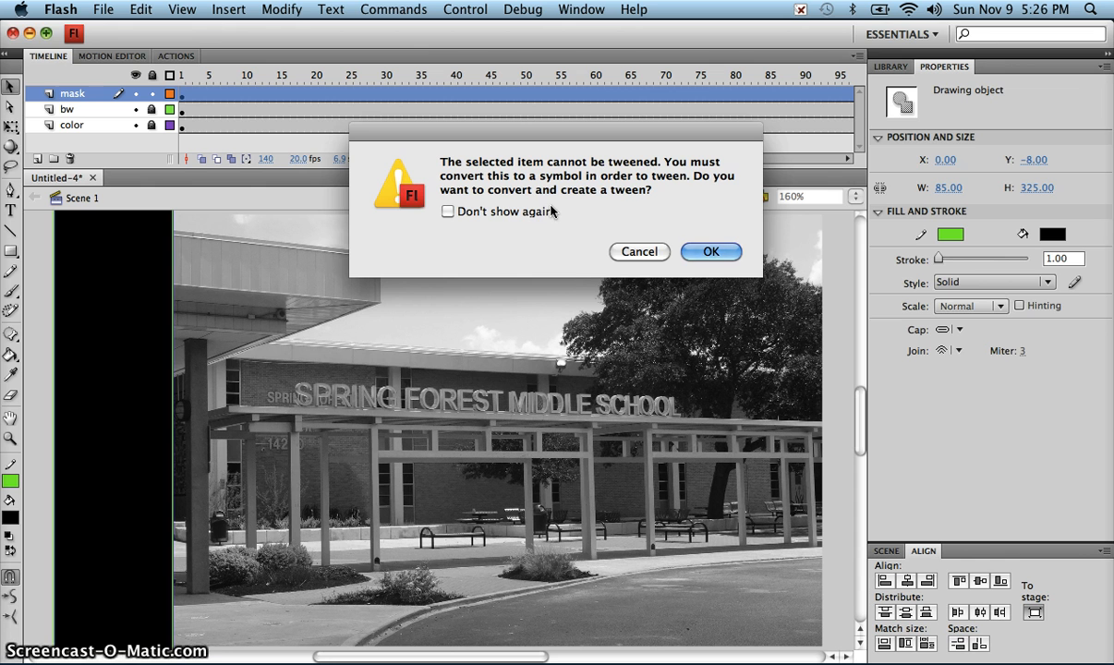
left_click(710, 252)
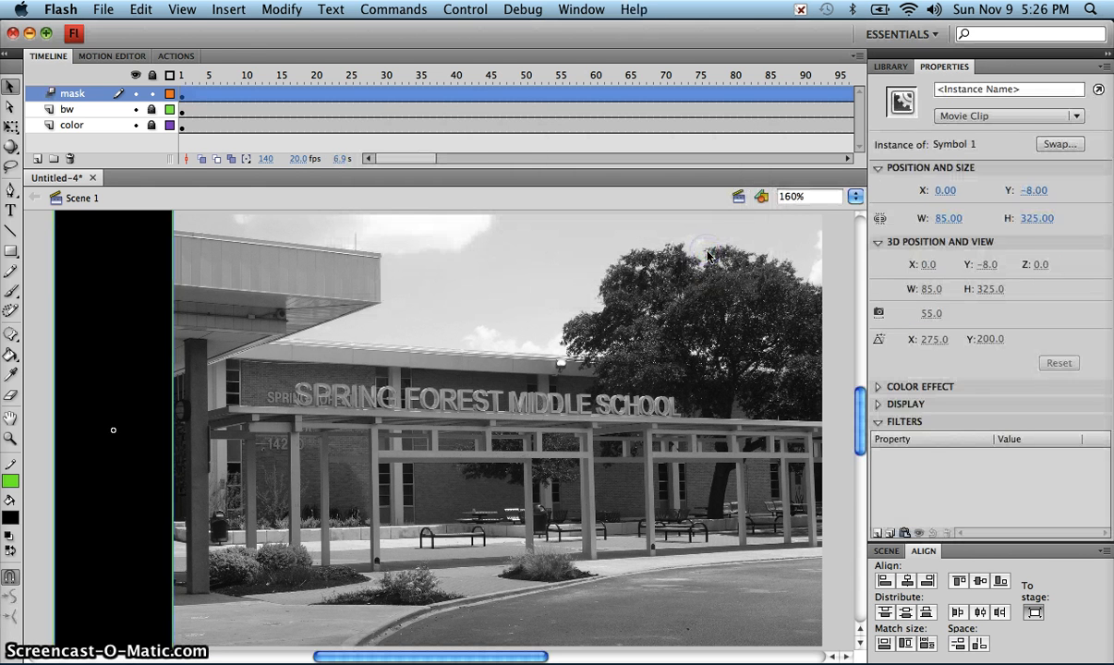
Step: Inspect the converted rectangle symbol in the library and return to the rectangle's properties
left_click(891, 66)
left_click(927, 212)
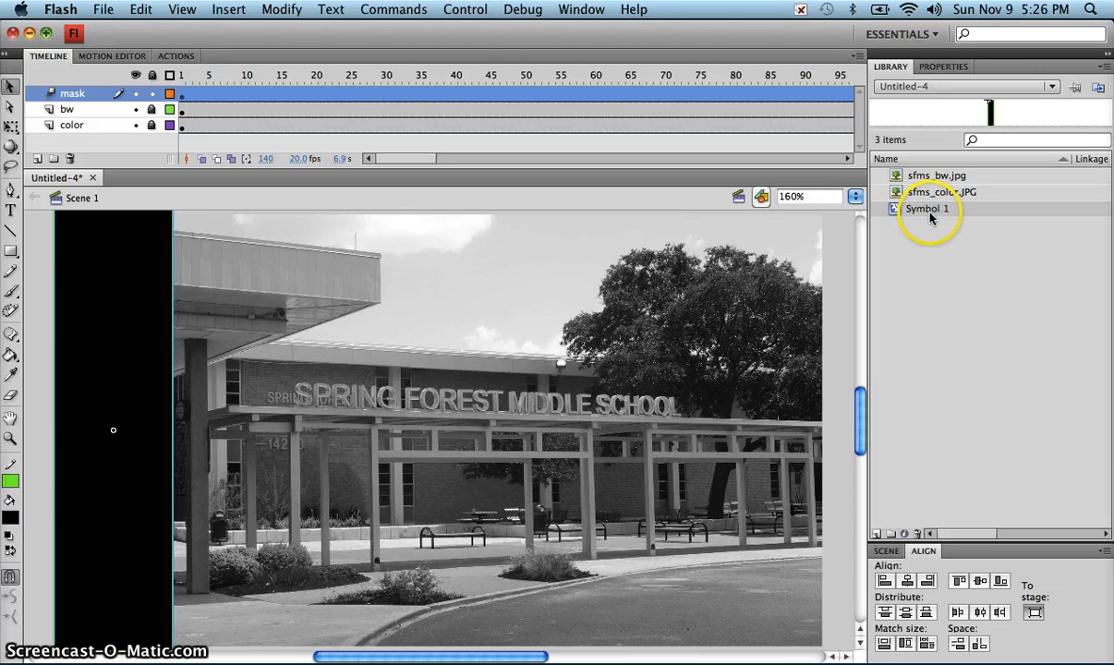
left_click(941, 68)
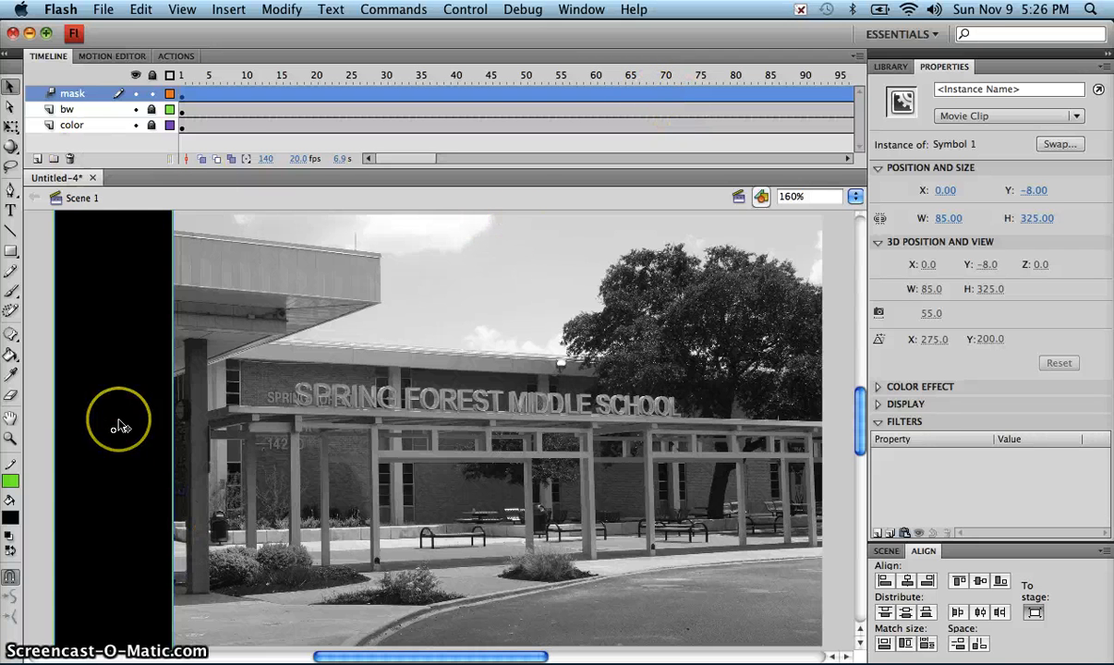
Step: At frame 23 of the mask tween, align the rectangle to the stage's right edge
left_click(119, 426)
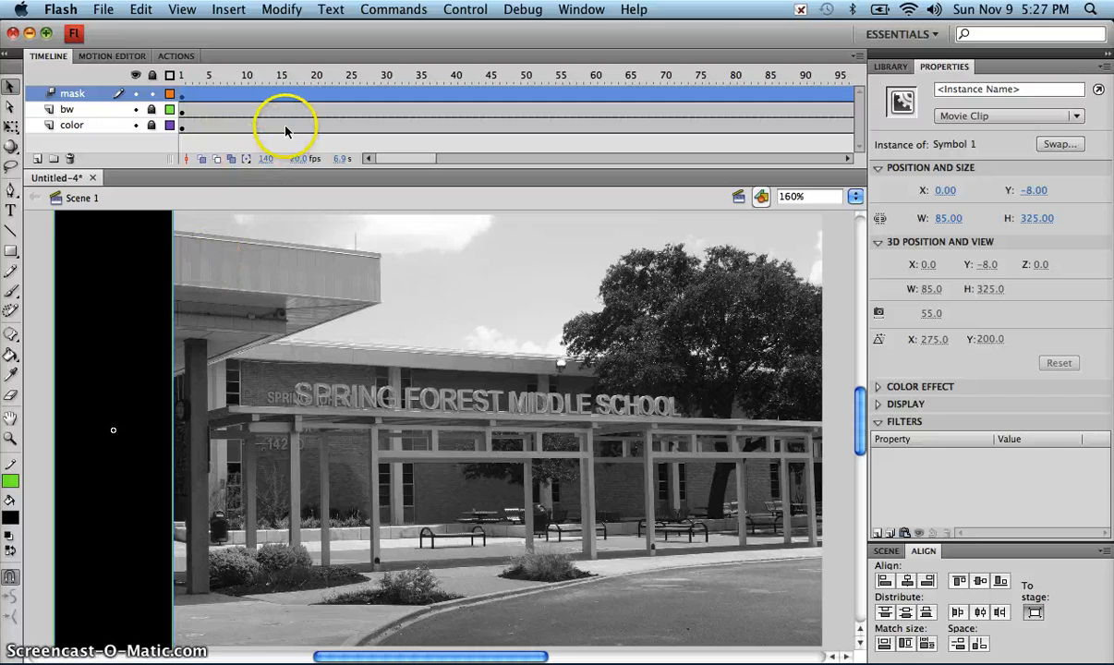
left_click(240, 94)
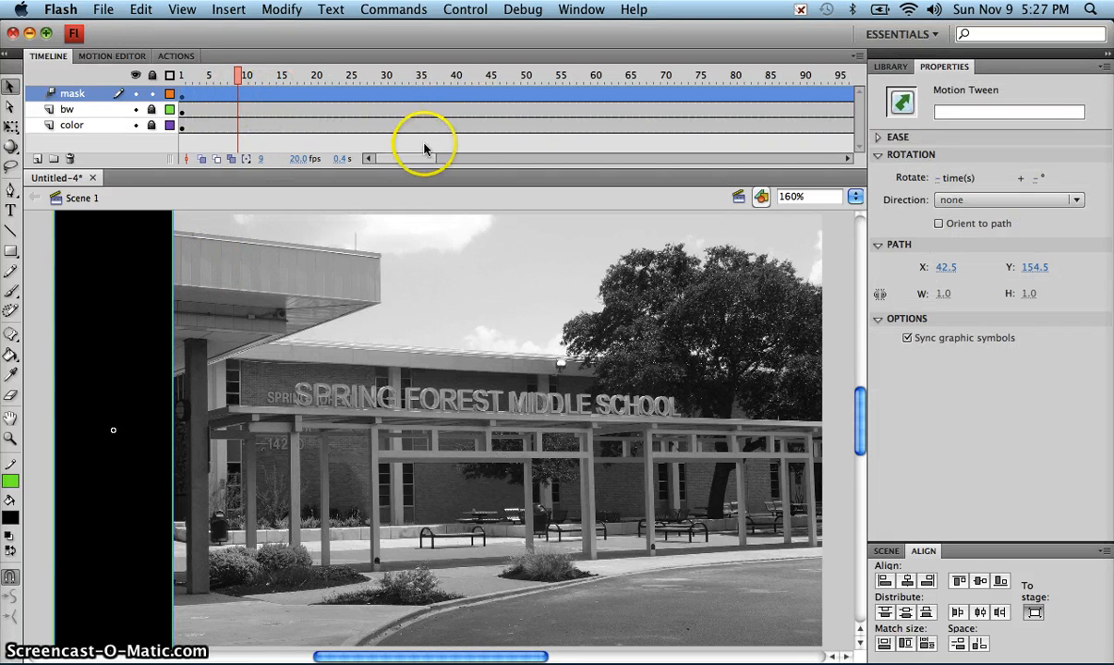
left_click_drag(396, 162, 445, 162)
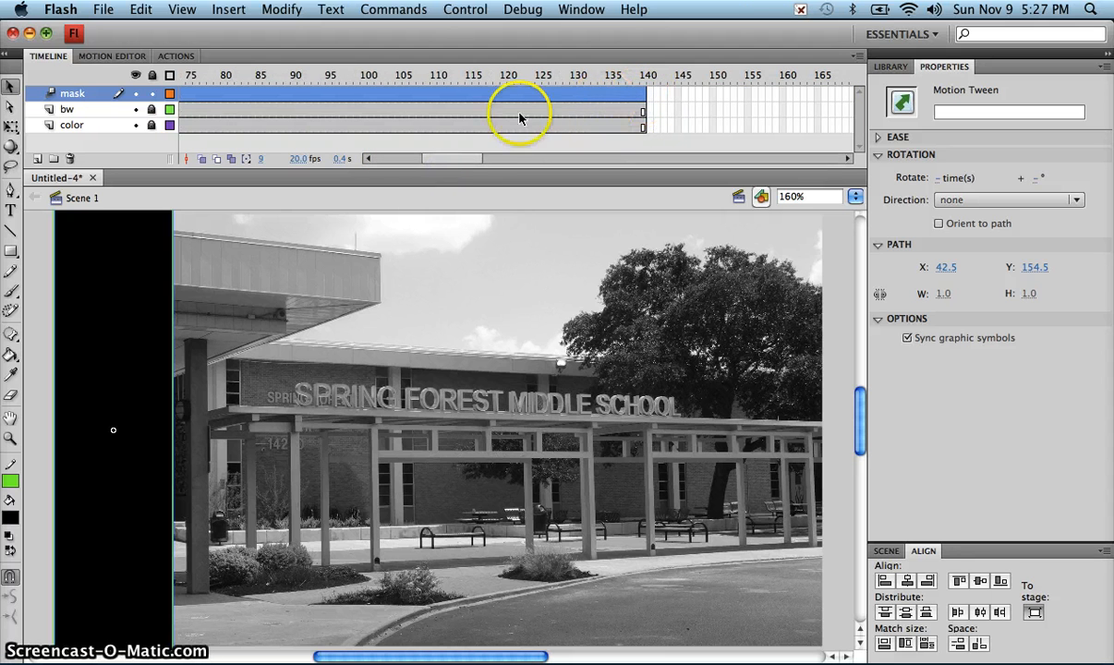
left_click_drag(464, 157, 373, 165)
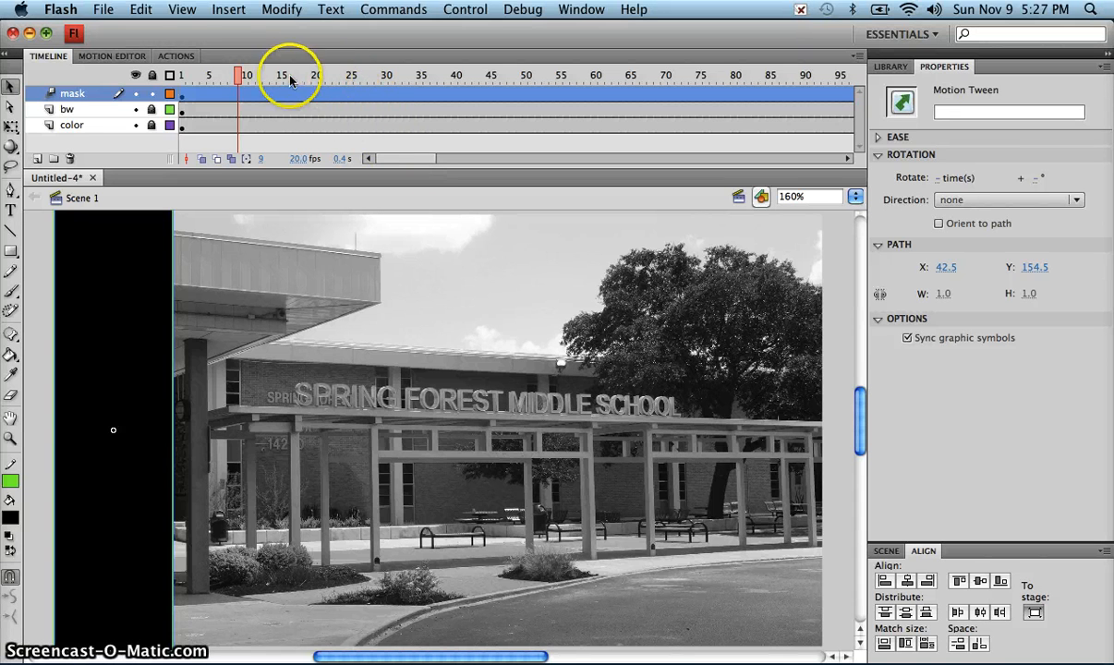
left_click_drag(236, 78, 335, 80)
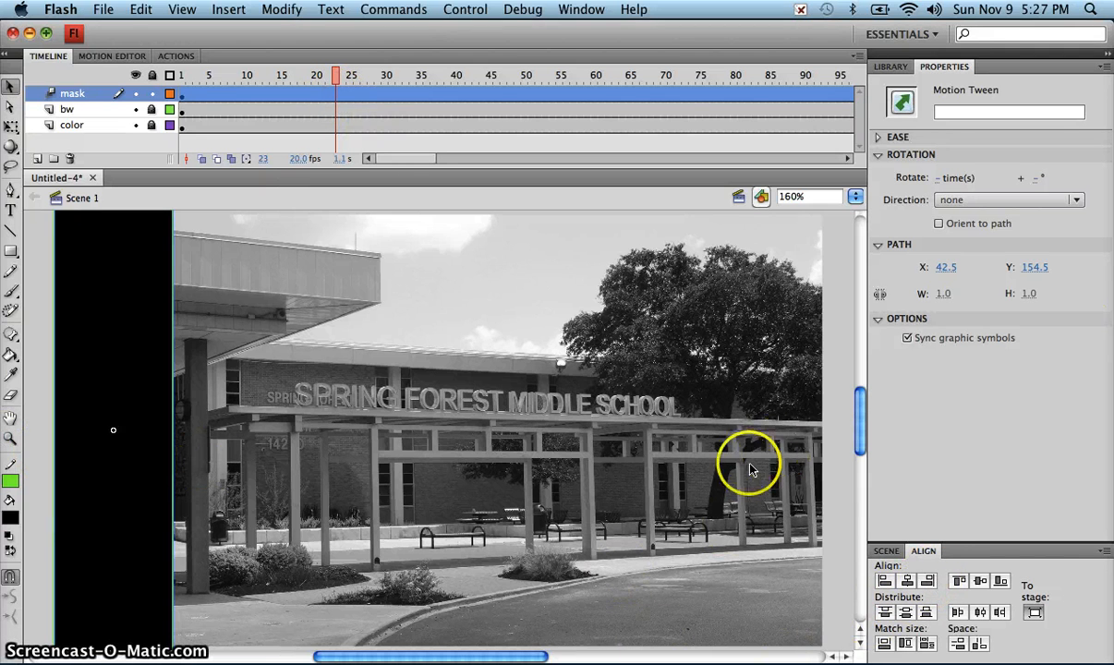
left_click(928, 581)
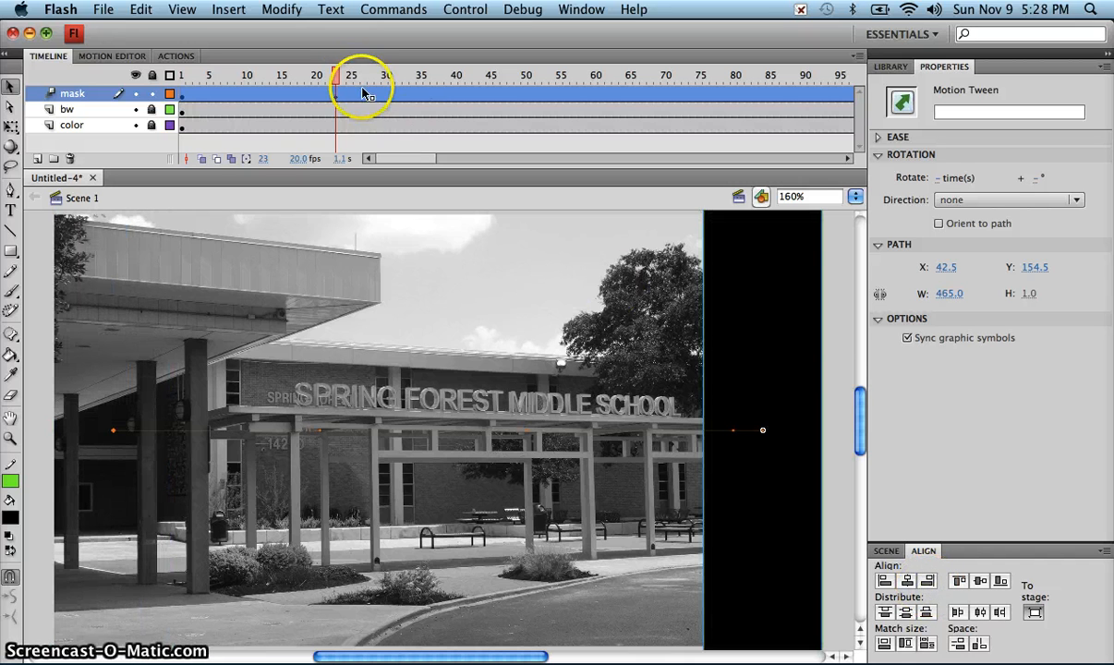
Step: Check the mask tween's keyframe at frame 23 and which keyframe types are set to be viewed
mouse_move(337, 77)
left_mouse_down()
mouse_move(182, 81)
mouse_move(320, 83)
mouse_move(336, 93)
left_mouse_up()
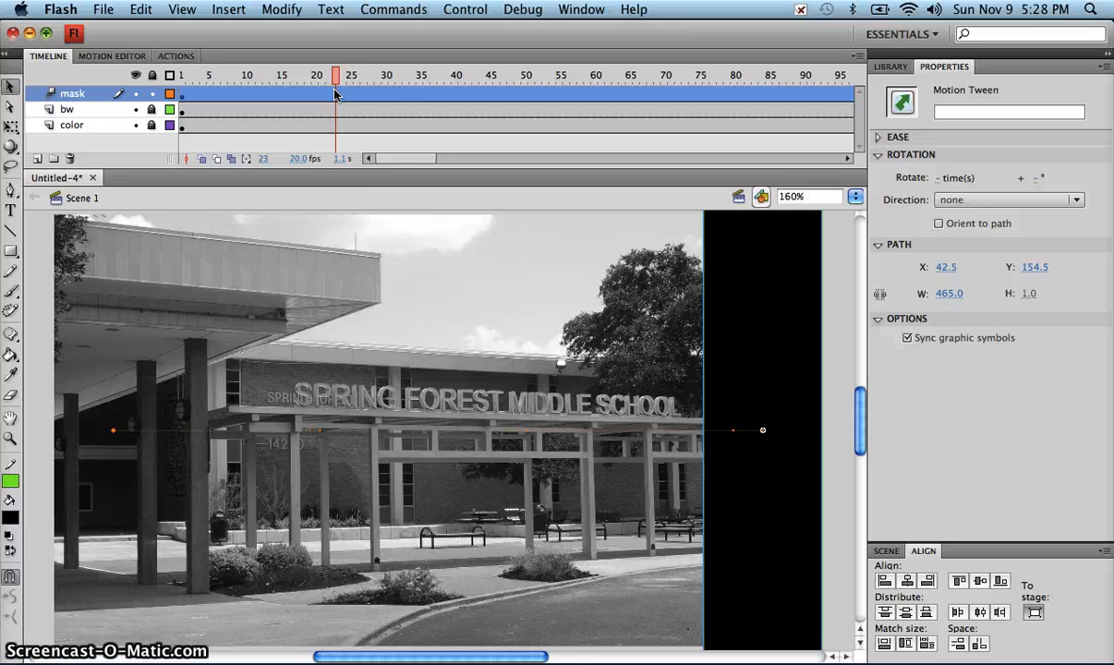
left_click(665, 75)
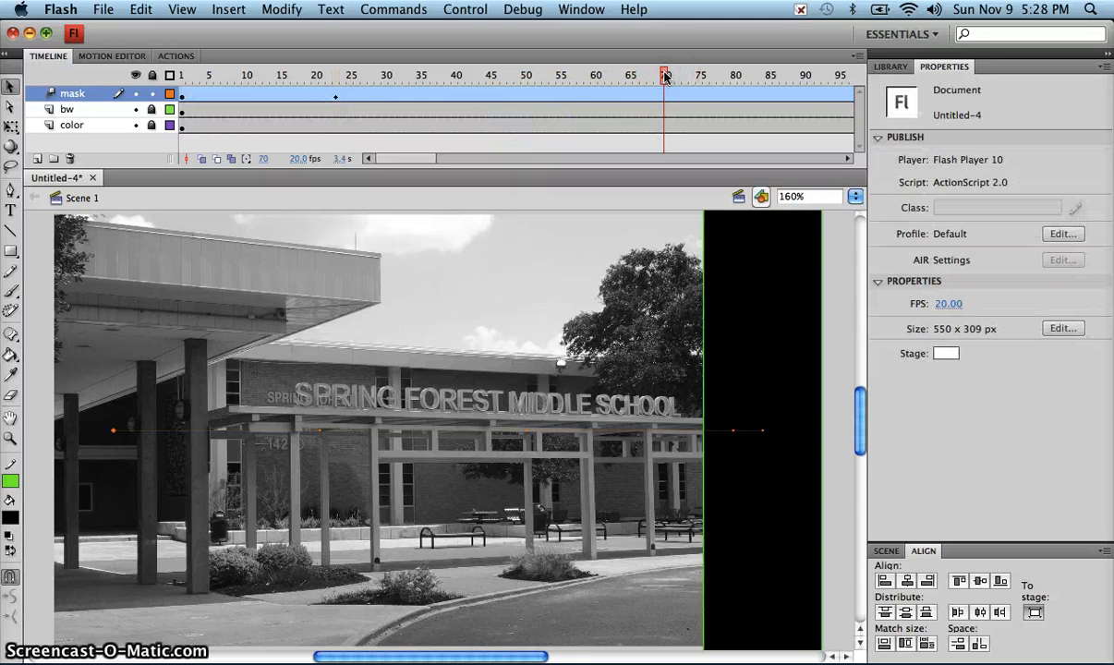
right_click(336, 103)
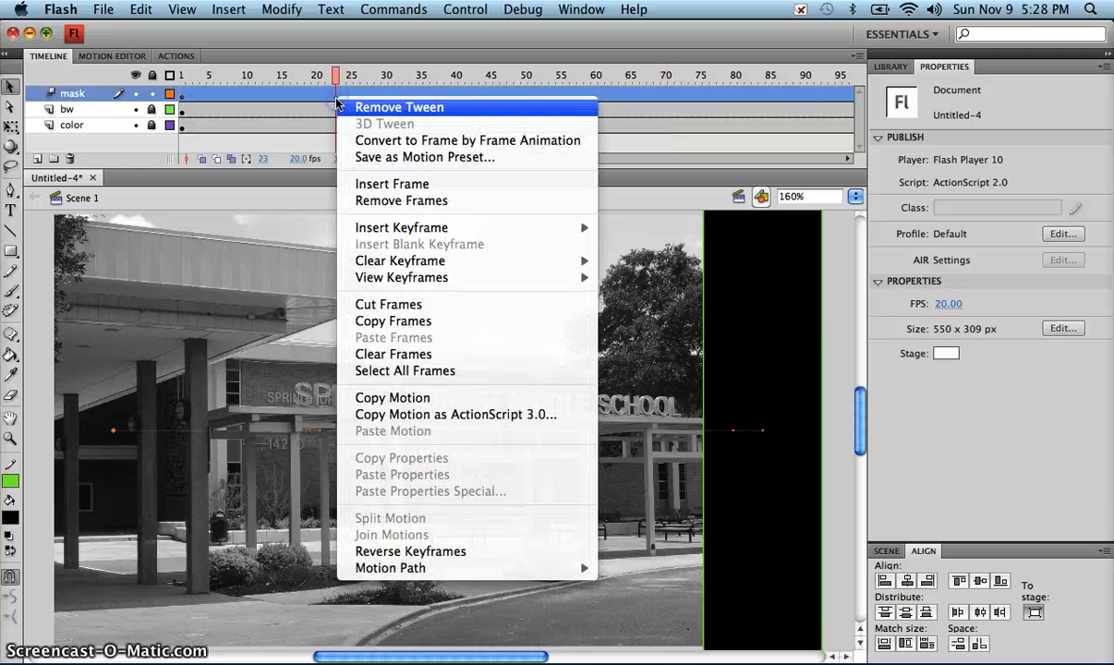
mouse_move(440, 286)
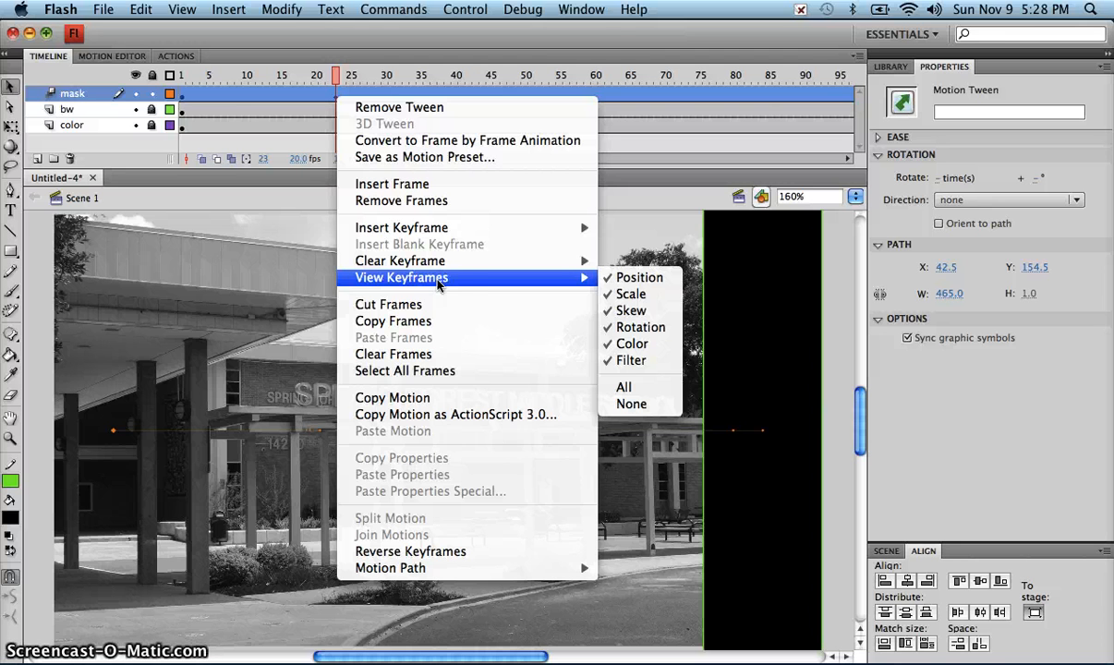
left_click(587, 44)
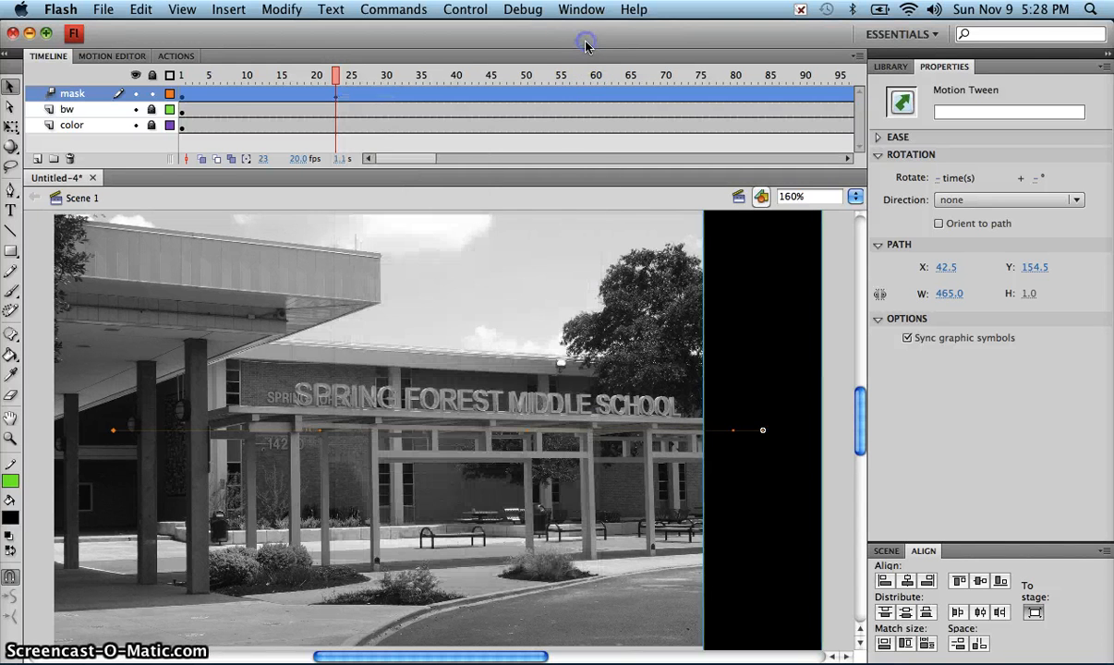
Step: At frame 70 of the mask tween, align the rectangle back to the stage's left edge
left_click(665, 76)
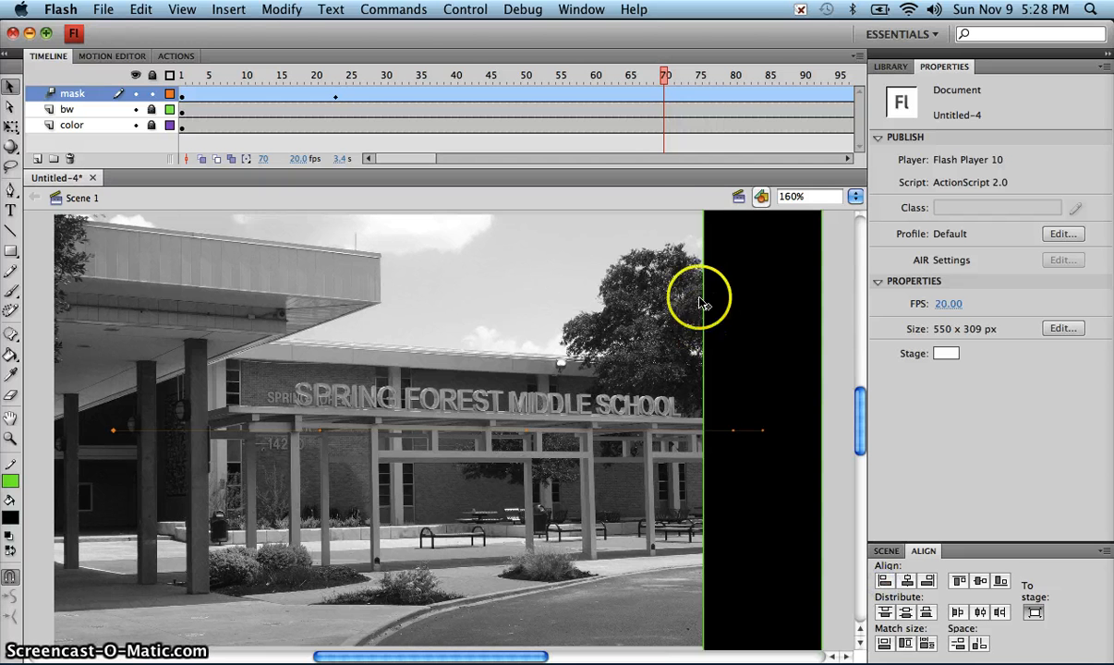
left_click(729, 231)
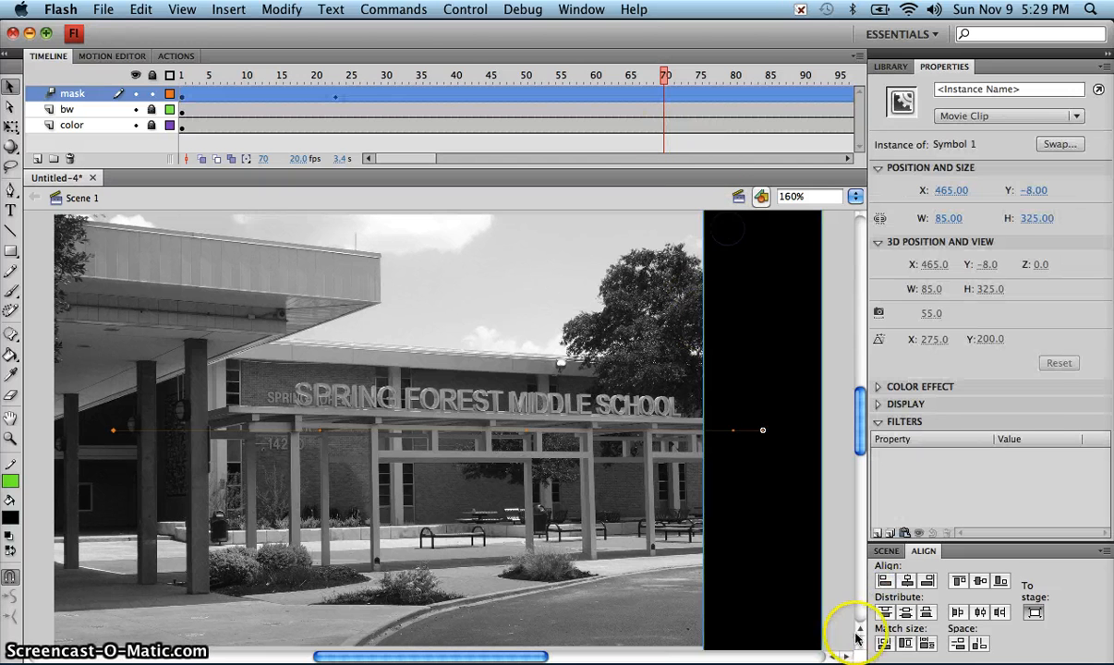
left_click(885, 582)
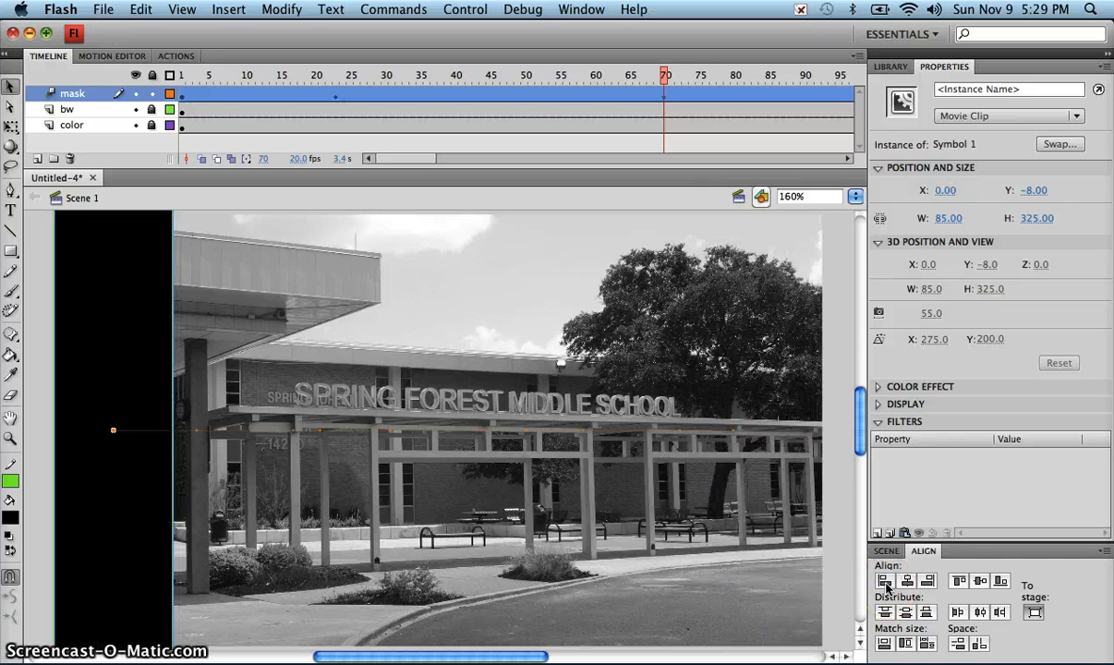
Step: Play back the mask rectangle's animation and return the playhead to frame 70
key("Return")
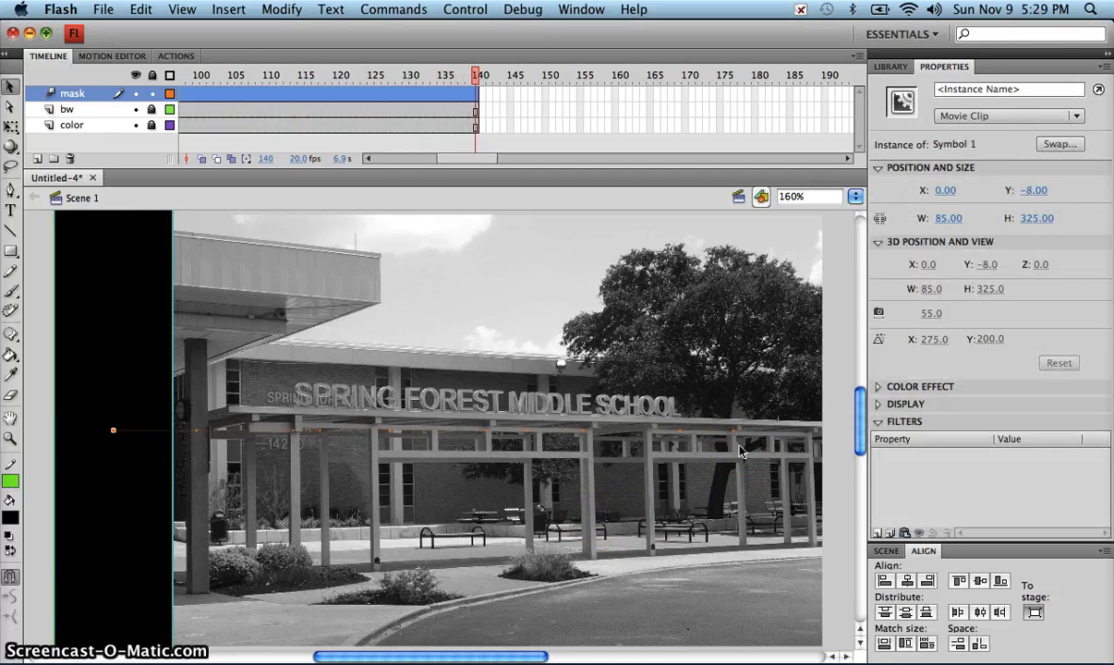
key("Return")
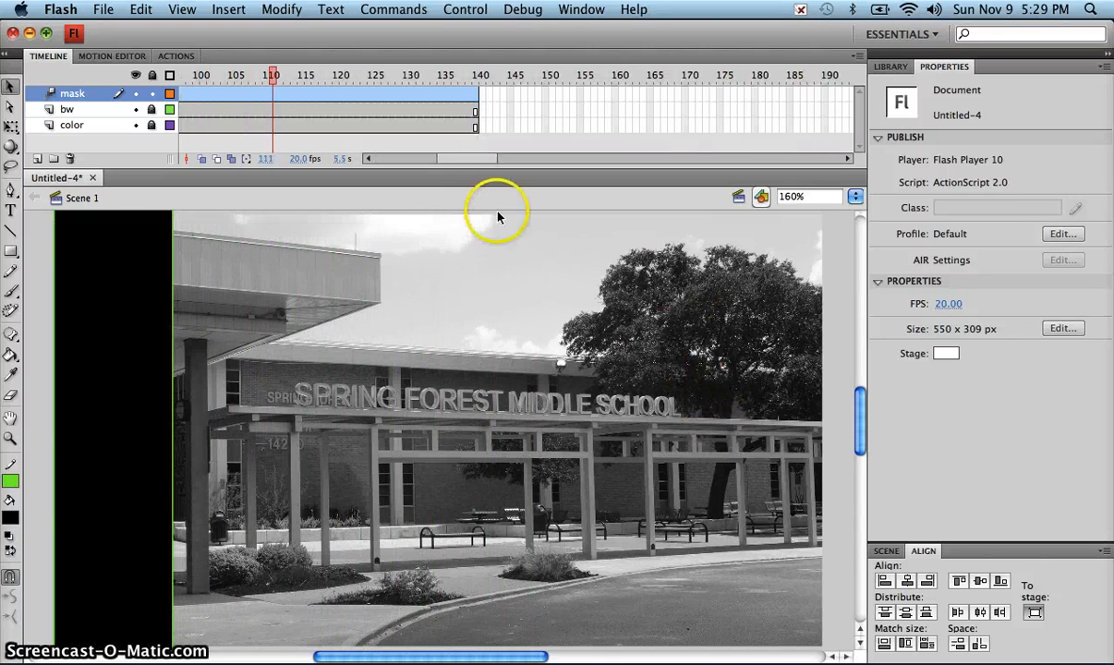
left_click_drag(455, 158, 424, 160)
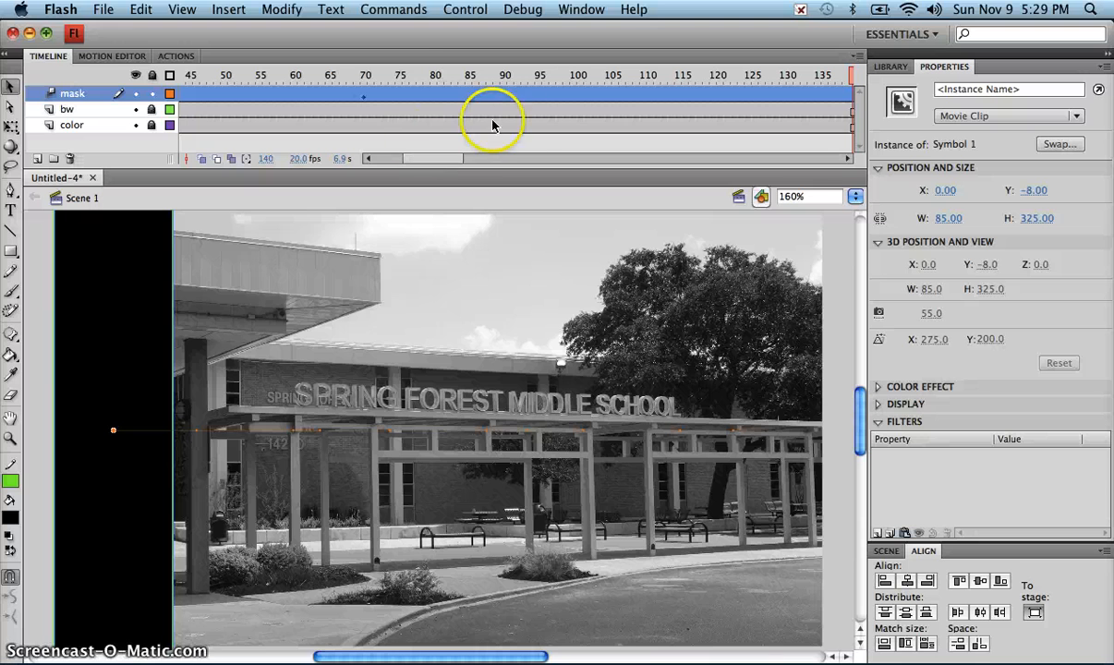
left_click(370, 76)
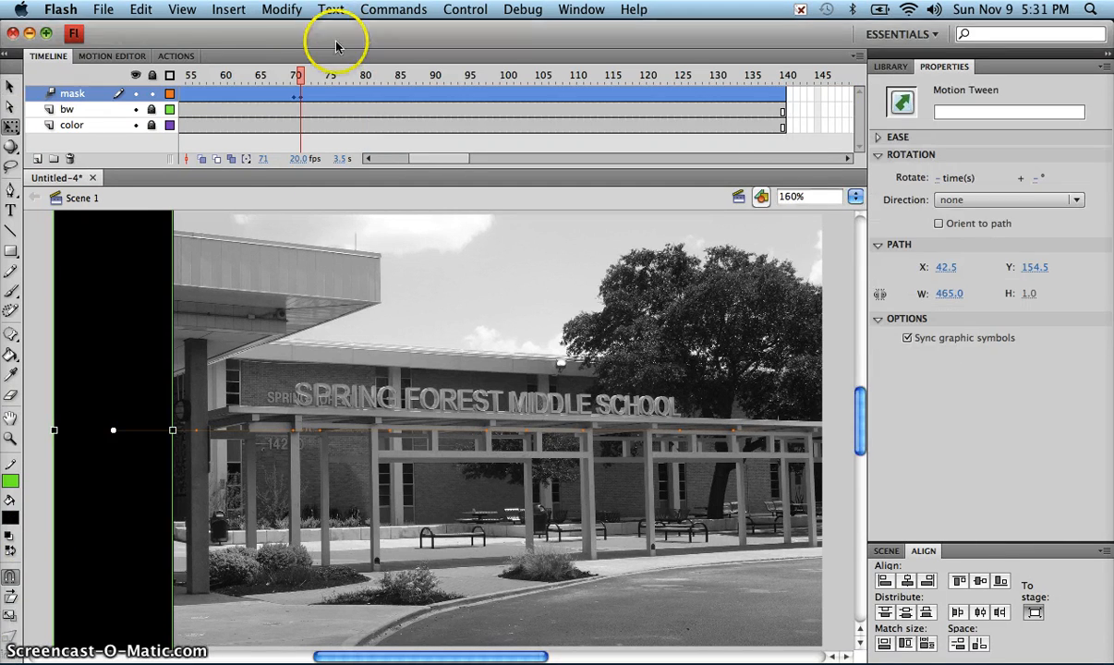
Step: At frame 140 of the mask tween, set the rectangle's width to 550 px and keep its height at 325 px
left_click_drag(298, 72, 785, 104)
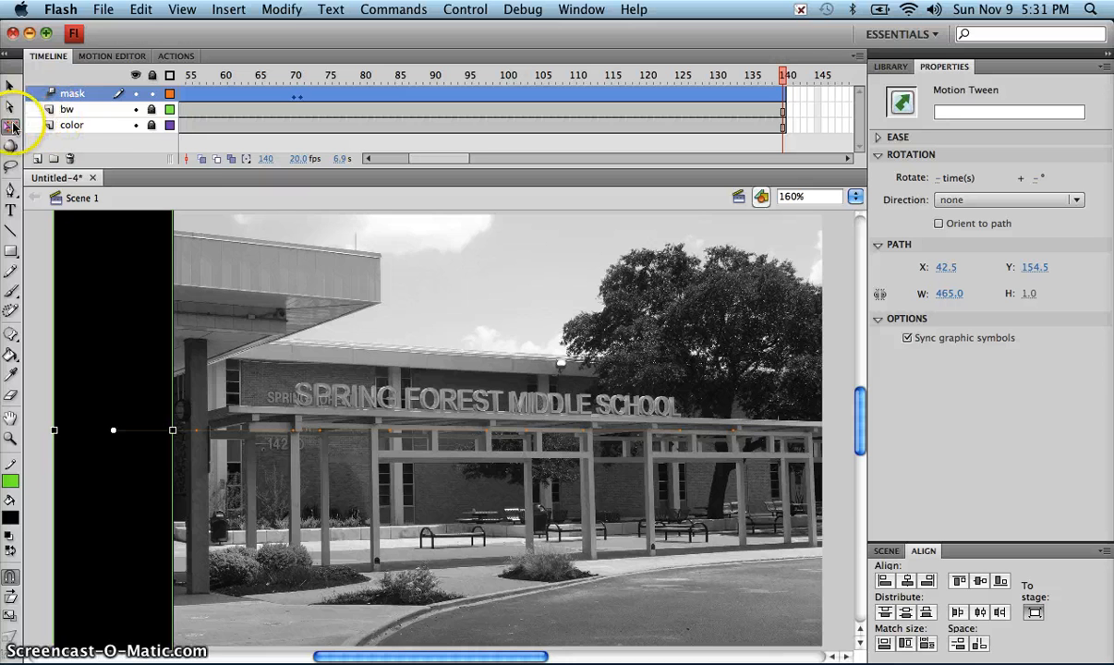
left_click_drag(12, 128, 33, 121)
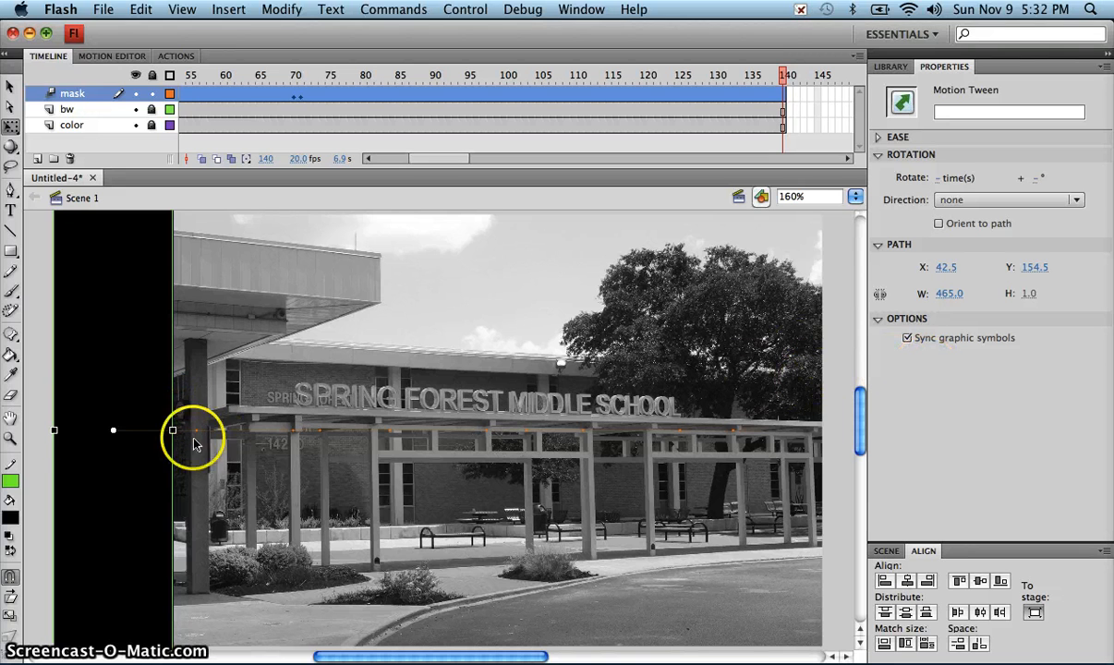
left_click(82, 407)
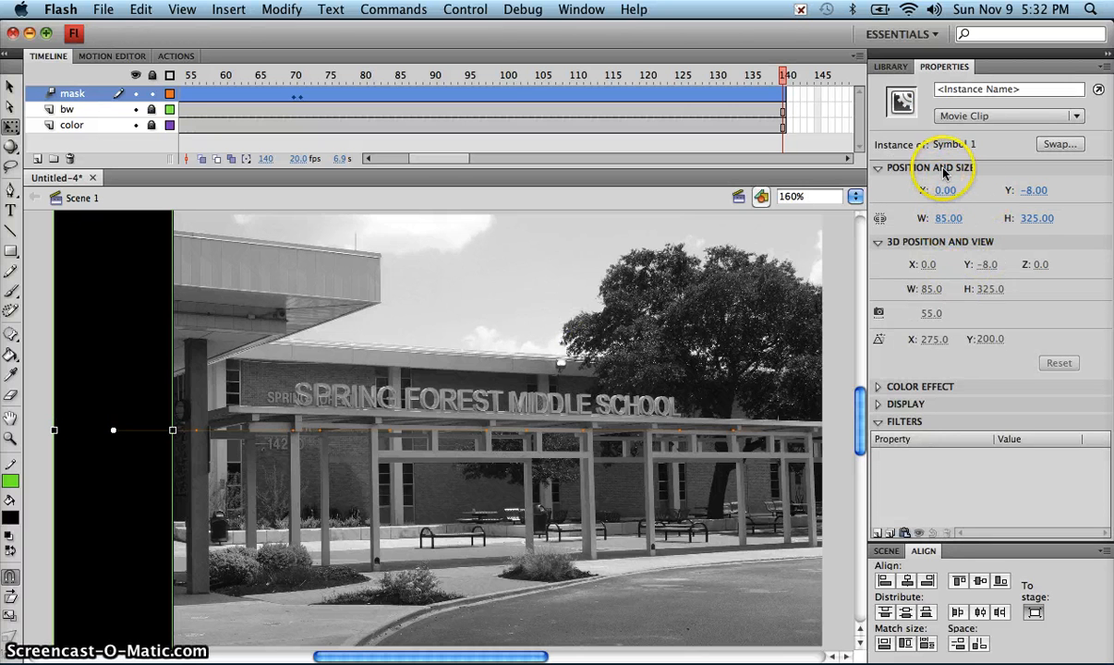
left_click(948, 220)
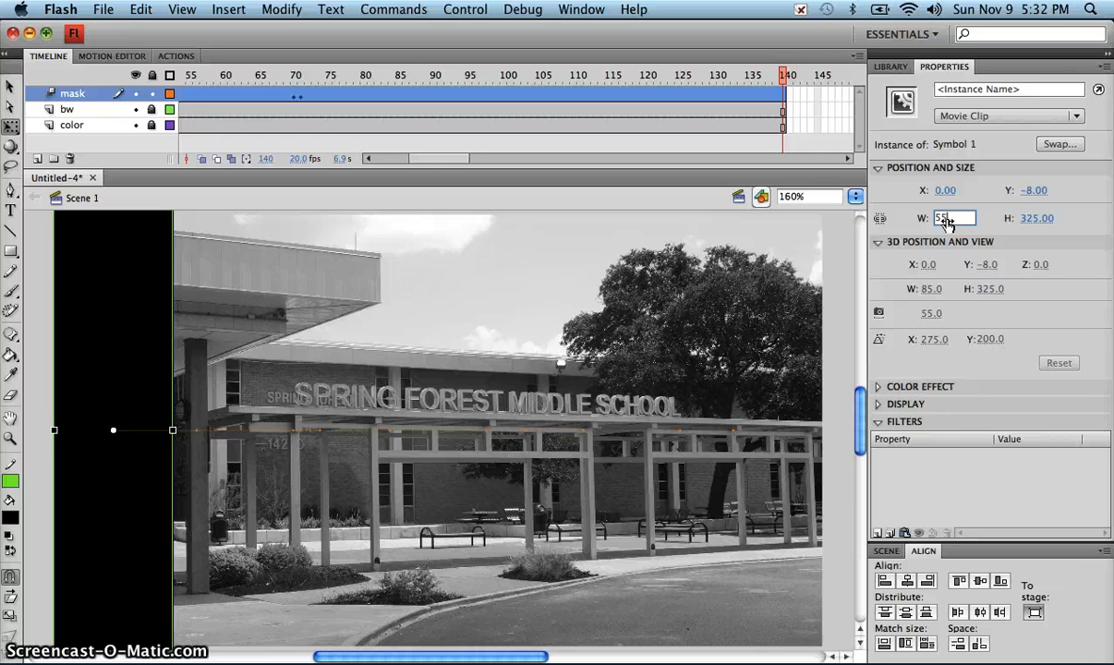
key("Tab")
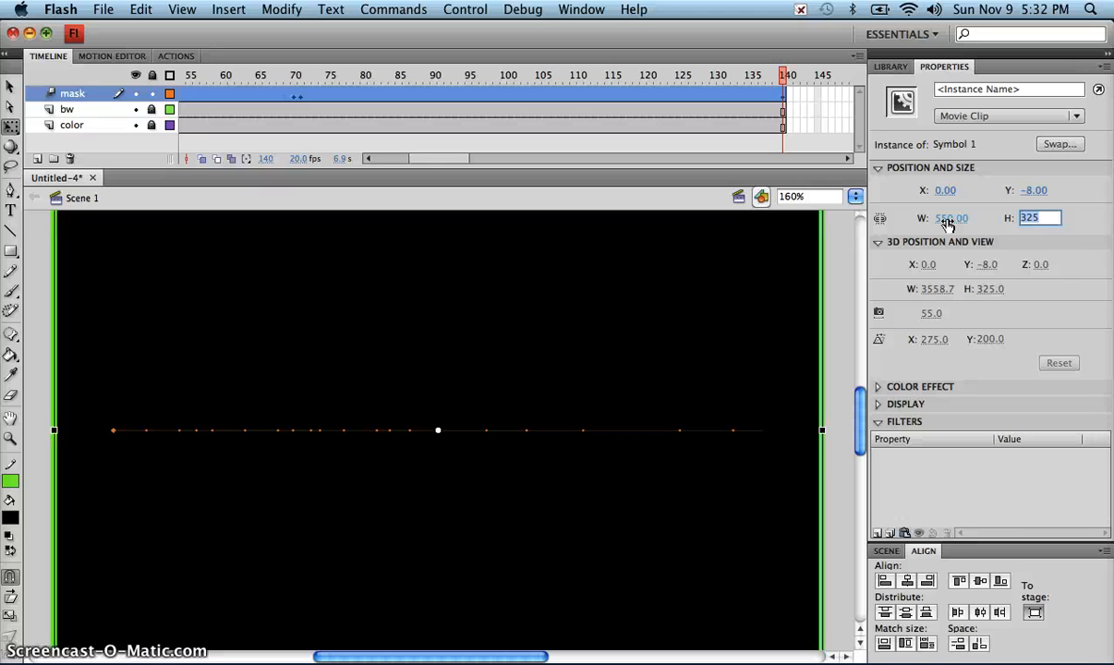
key("Return")
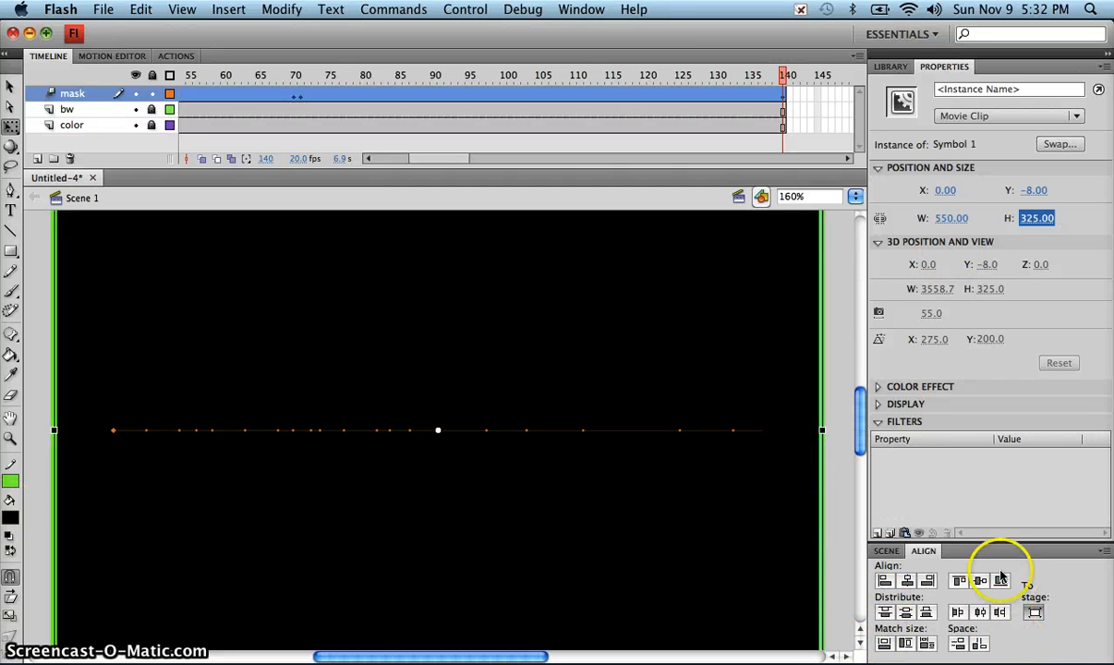
Step: Center the widened rectangle horizontally and vertically relative to the stage and play back the tween
left_click(1034, 613)
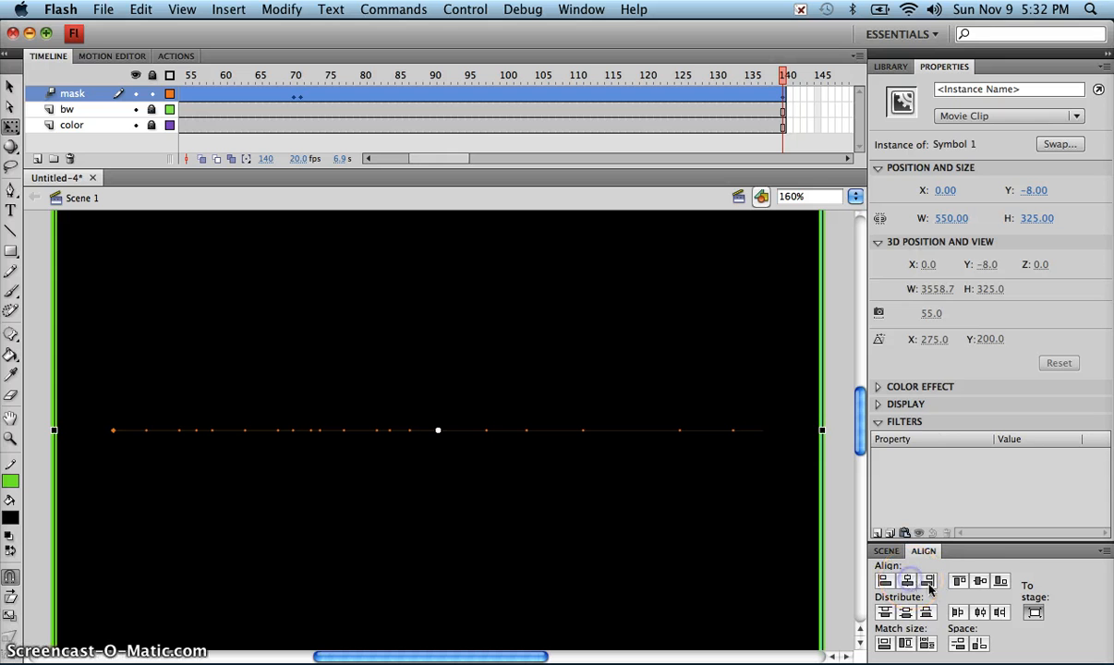
left_click(979, 582)
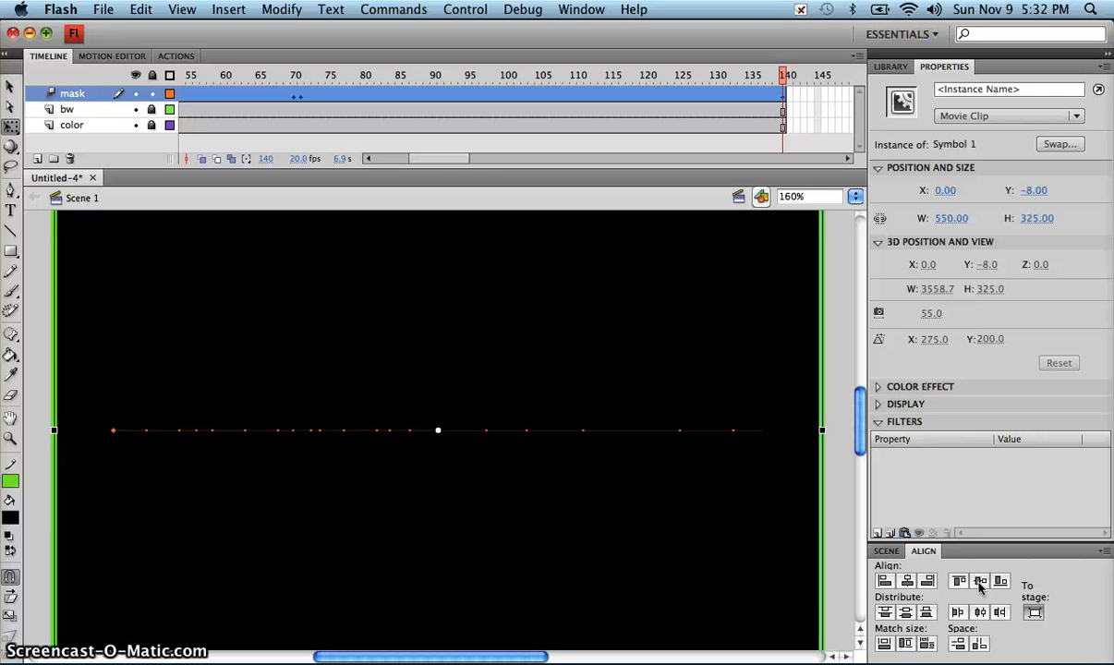
key("Return")
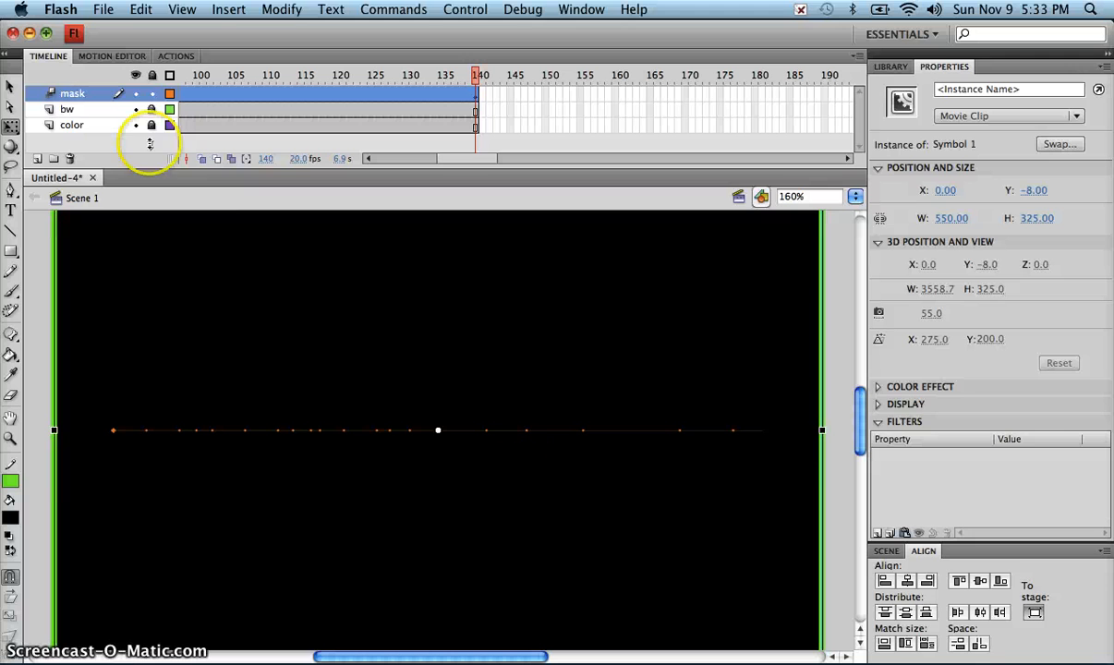
Step: Convert the mask layer into a mask over the bw layer and play the masked animation from frame 1
right_click(78, 99)
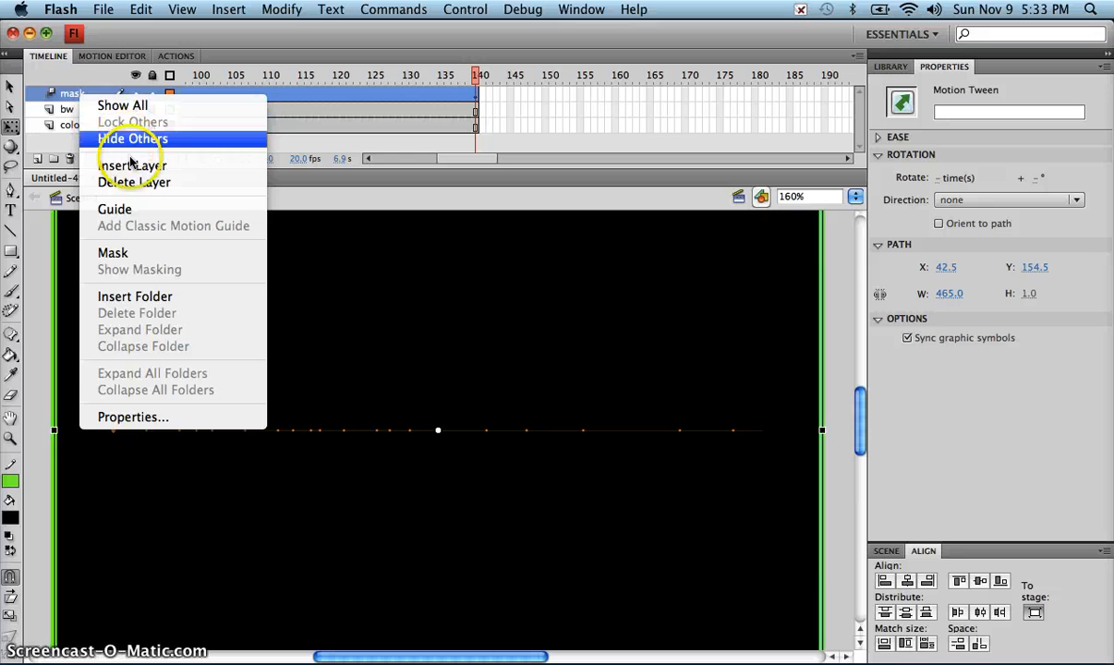
left_click(137, 253)
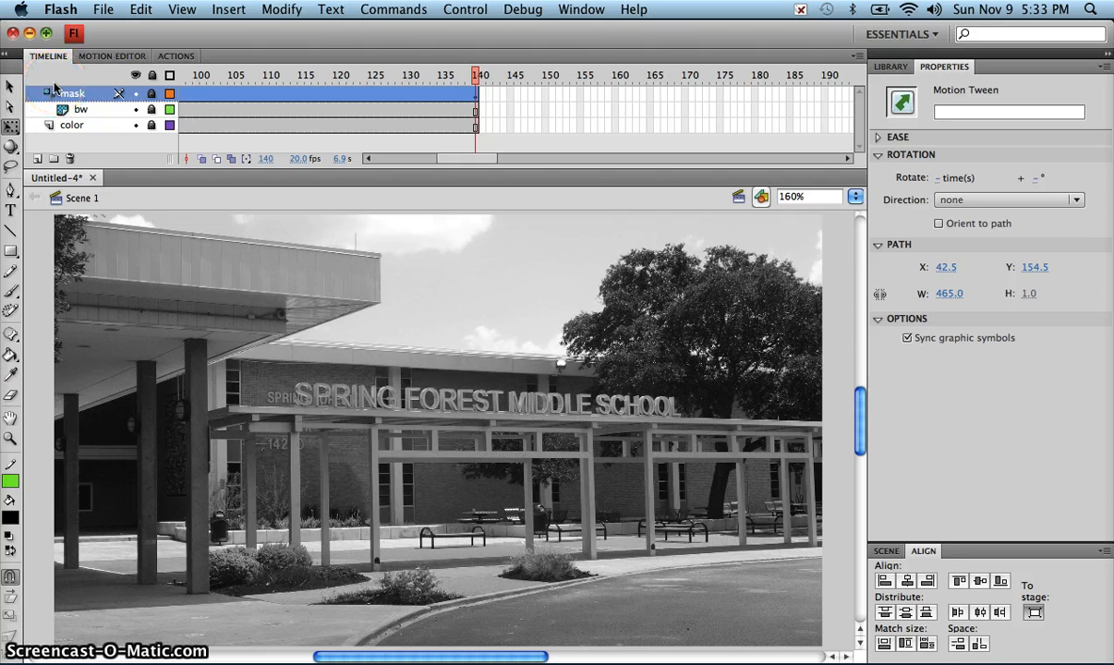
key("Return")
left_click_drag(473, 158, 376, 162)
left_click(183, 76)
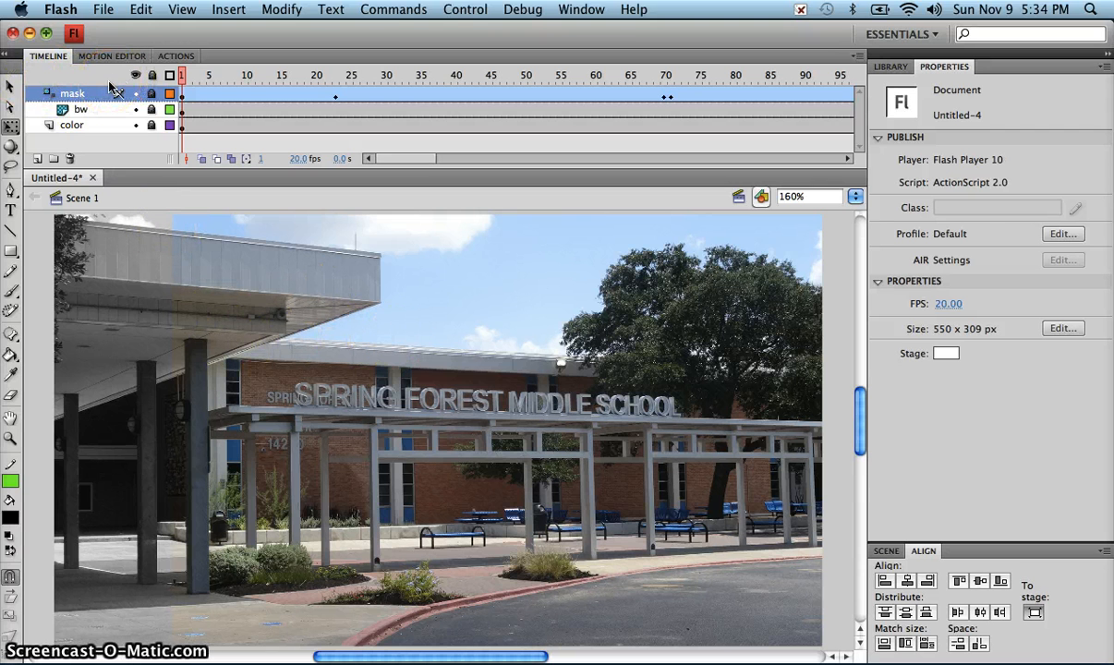
key("Return")
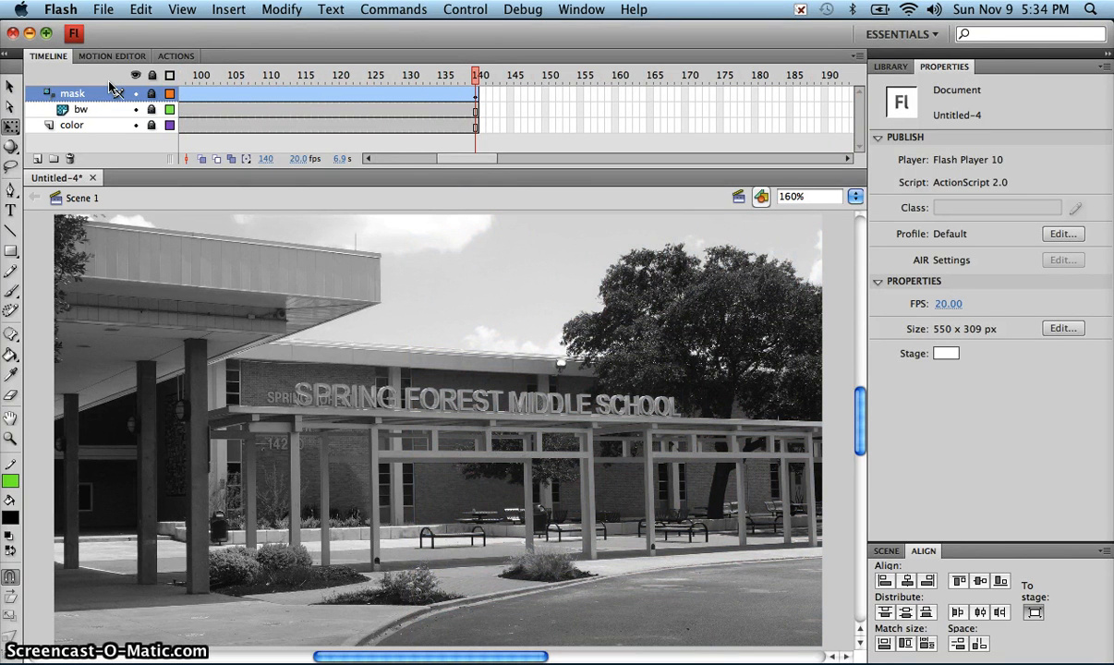
Step: Save the document to the Desktop in Flash CS4 format, naming it with 1, the author's surname and photo_mask, separated by underscores
left_click(105, 9)
left_click(132, 174)
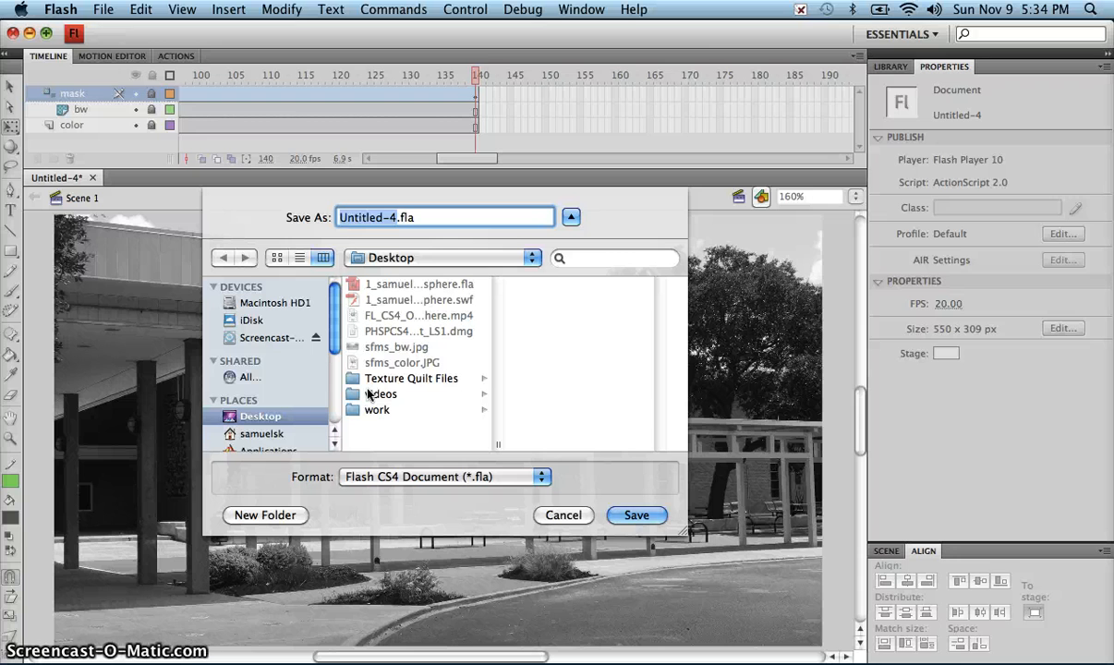
type("1_samuelso")
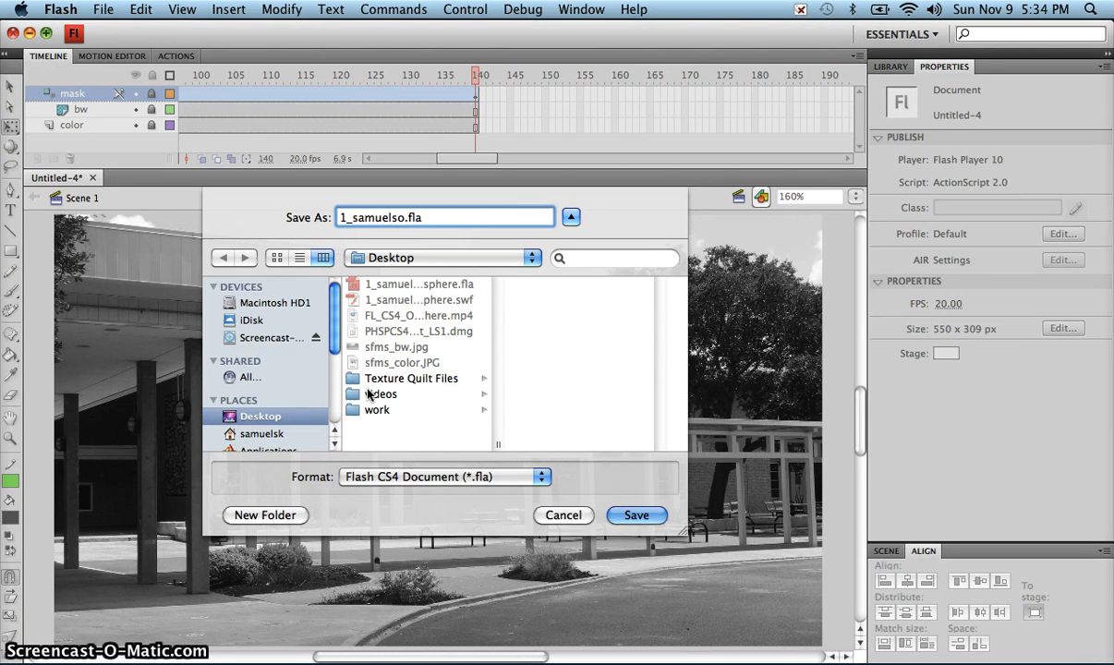
type("n_photo")
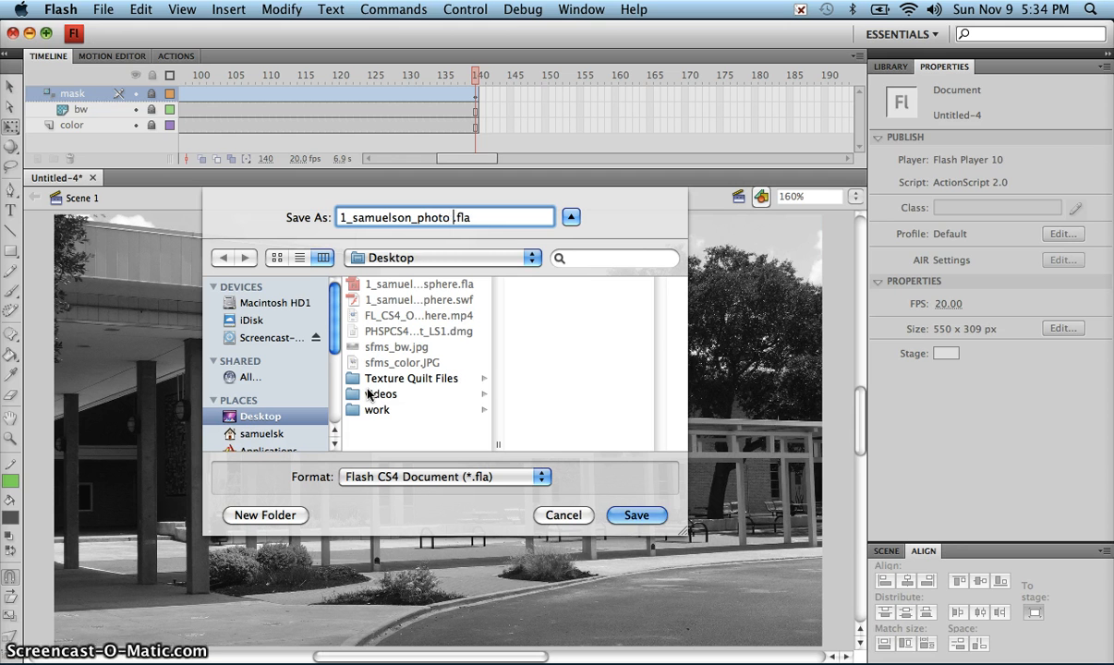
type("_mask")
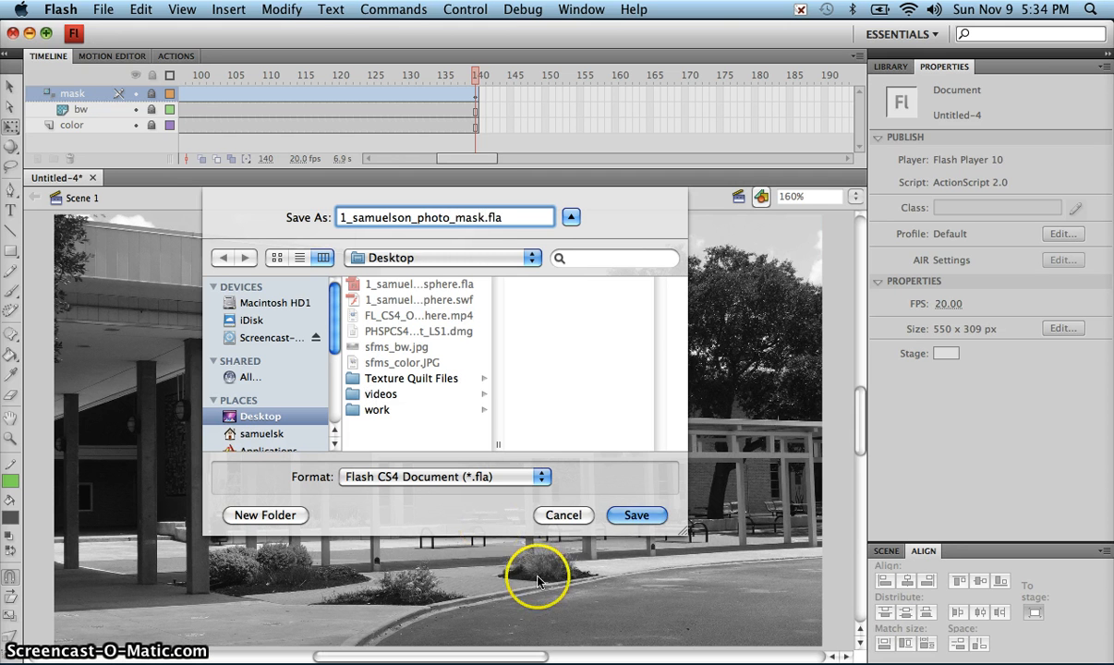
left_click(617, 518)
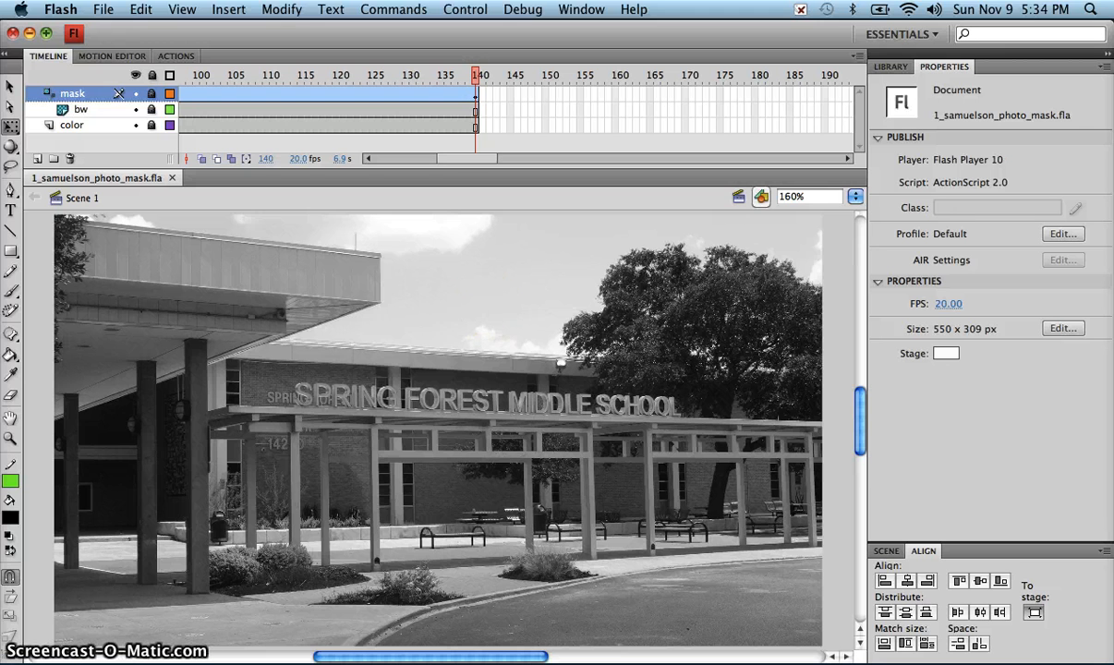
Step: Test the movie to export the masked photo animation as an SWF
left_click(469, 11)
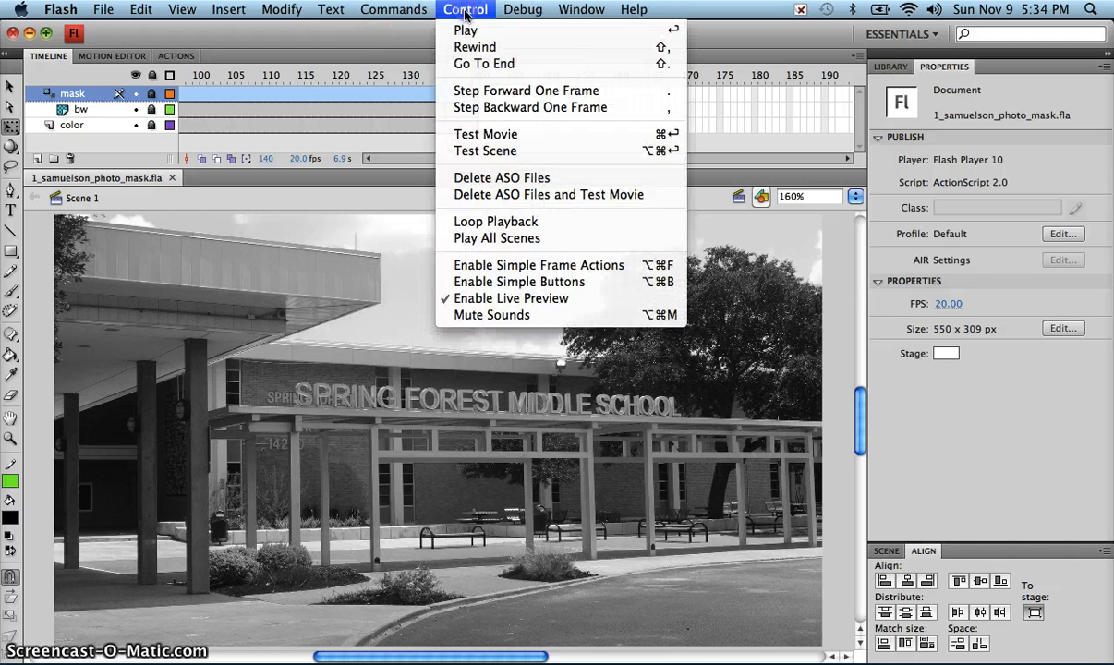
left_click(482, 135)
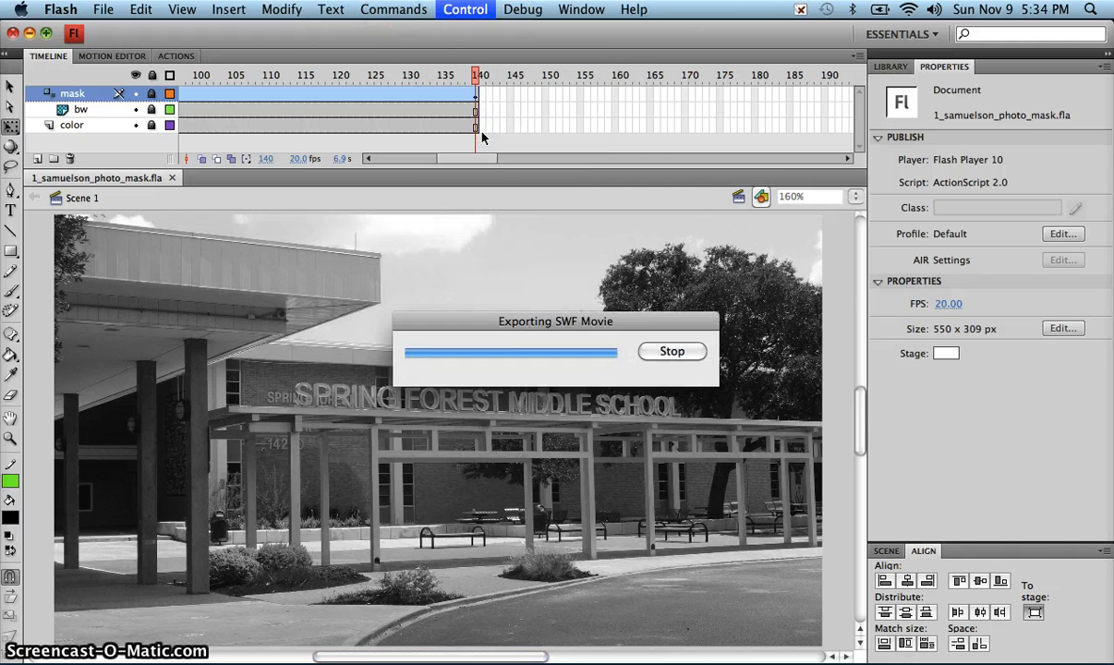